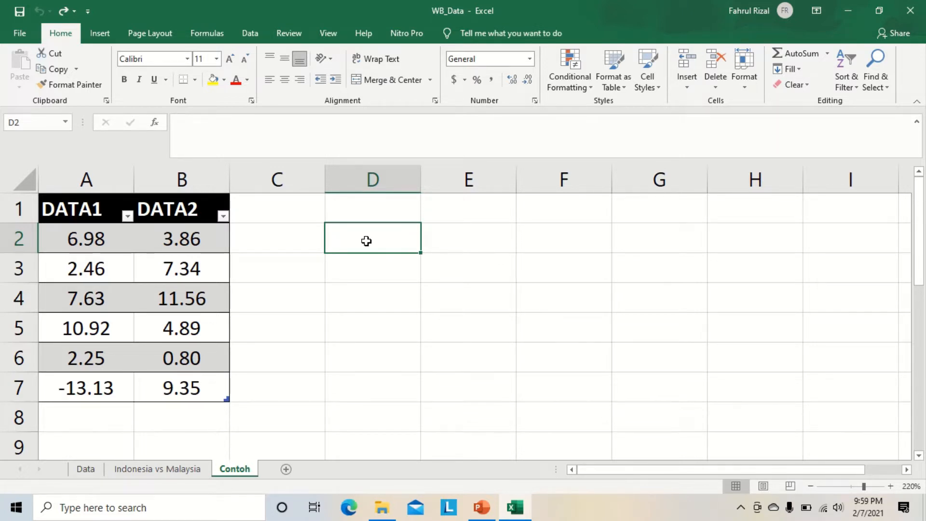
Examine the headers and the values of the DATA1 and DATA2 columns in the table.
left_click(89, 212)
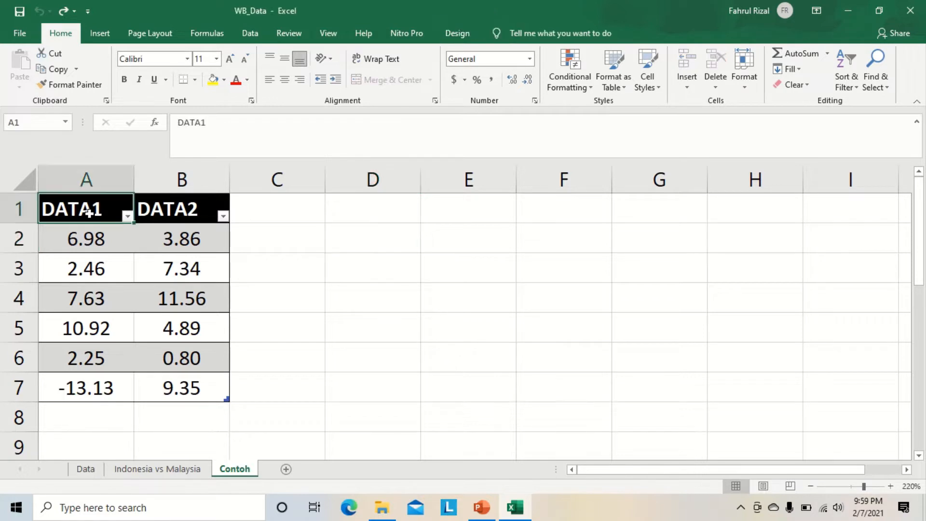
left_click(177, 211)
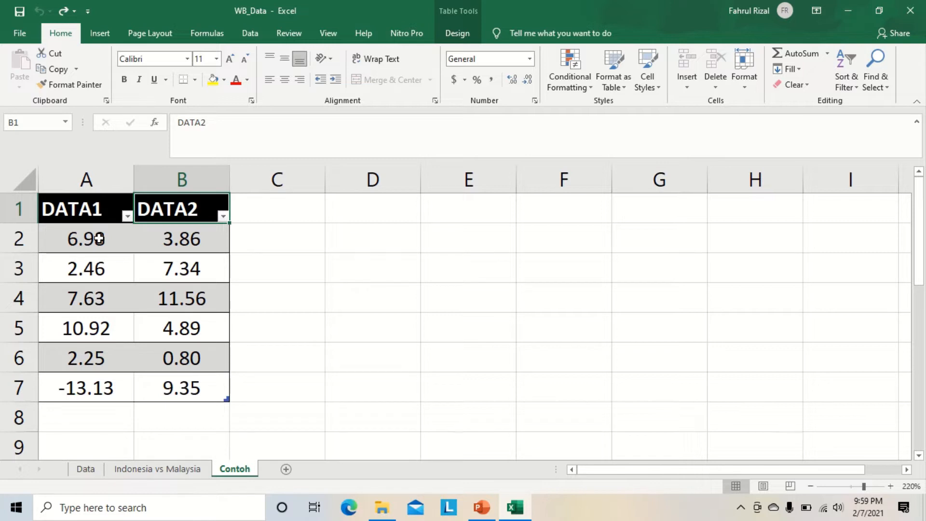
left_click_drag(98, 238, 103, 387)
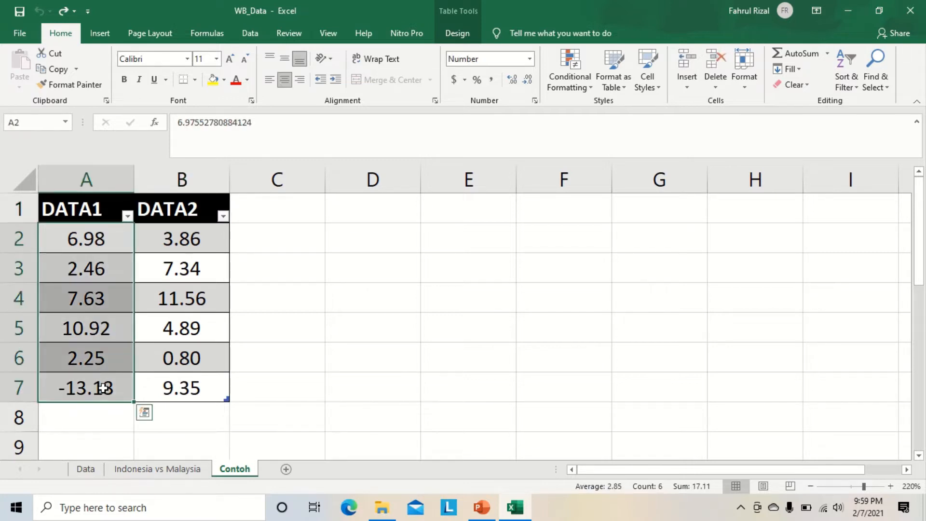
left_click(87, 333)
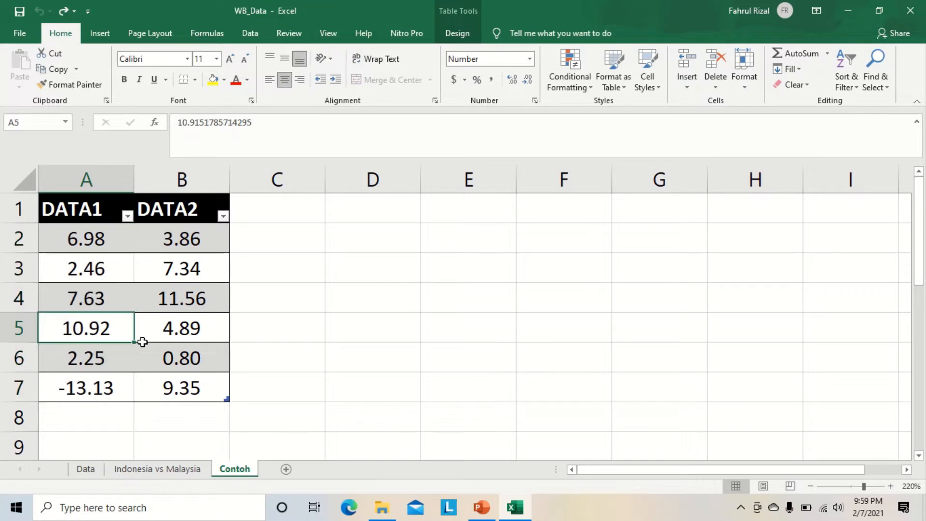
left_click(199, 240)
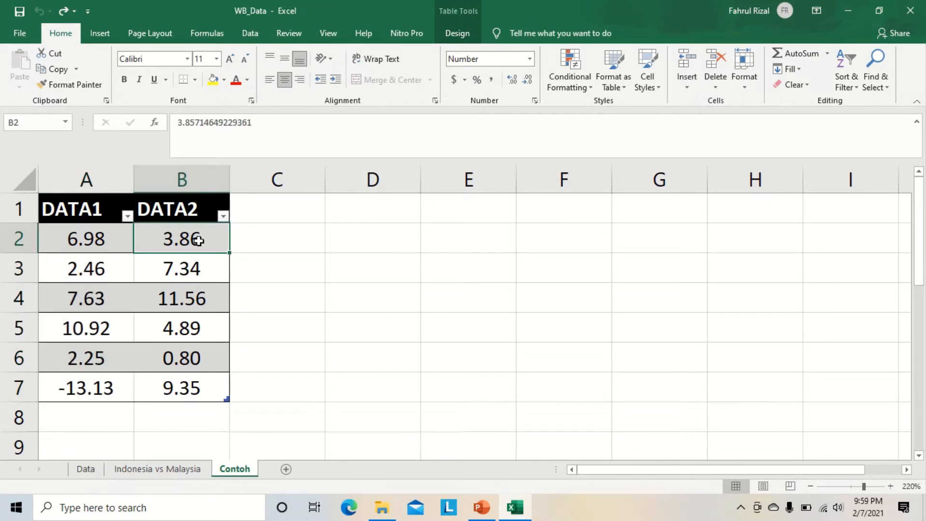
left_click_drag(198, 240, 183, 389)
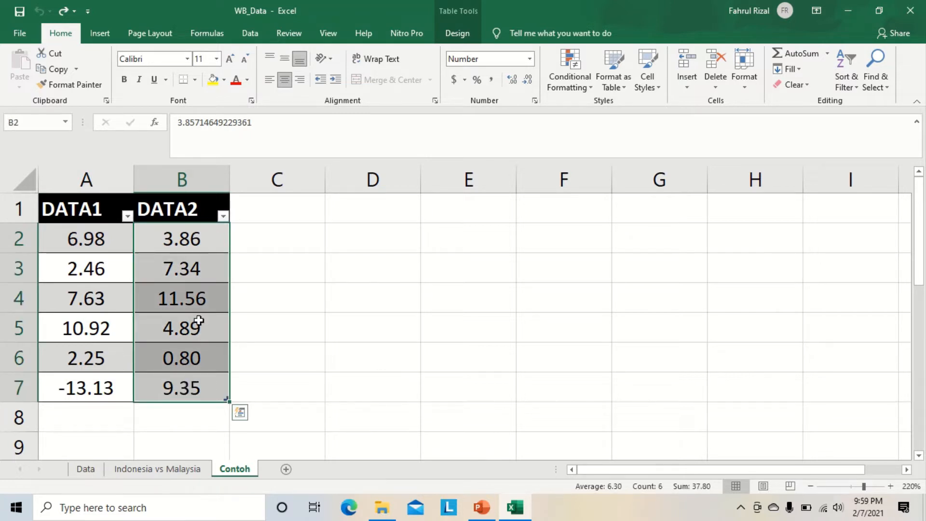
left_click(205, 298)
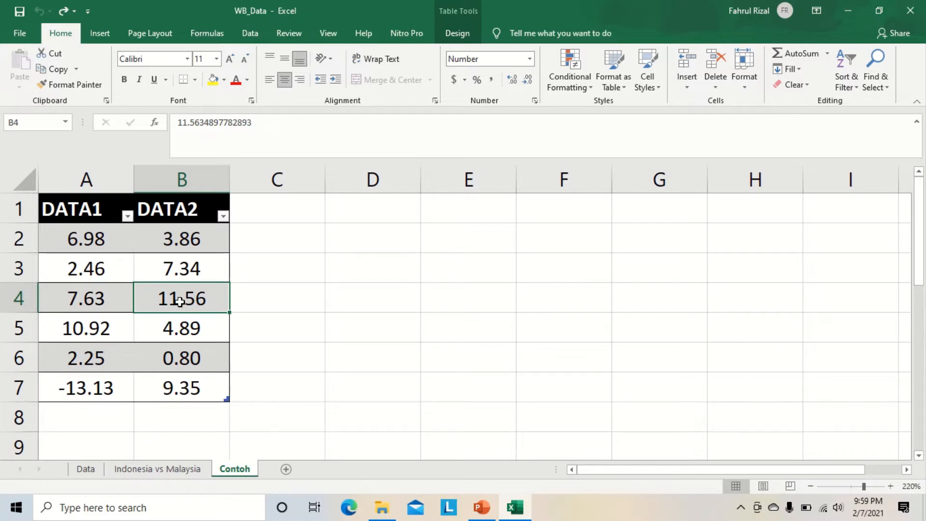
Enter the heading LARGE in cell D1, beside the data table.
left_click(362, 239)
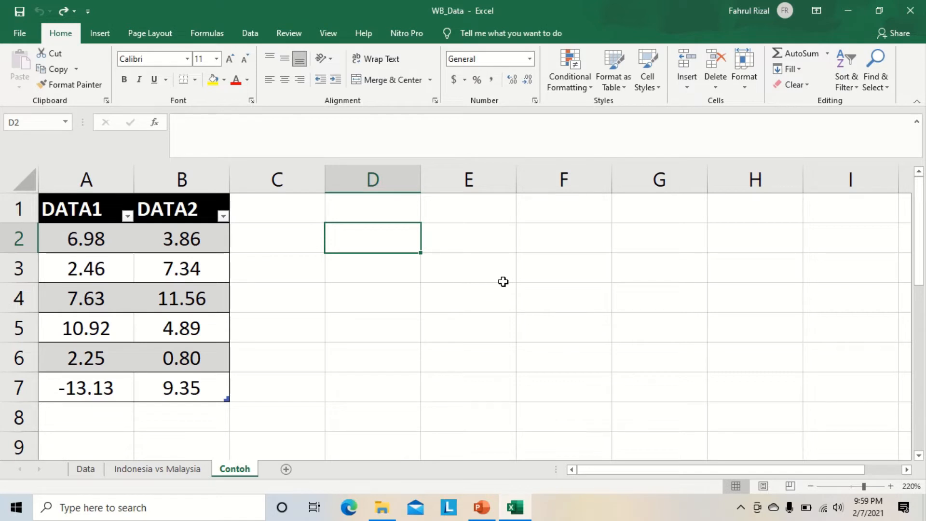
key("Up")
key("Down")
key("Up")
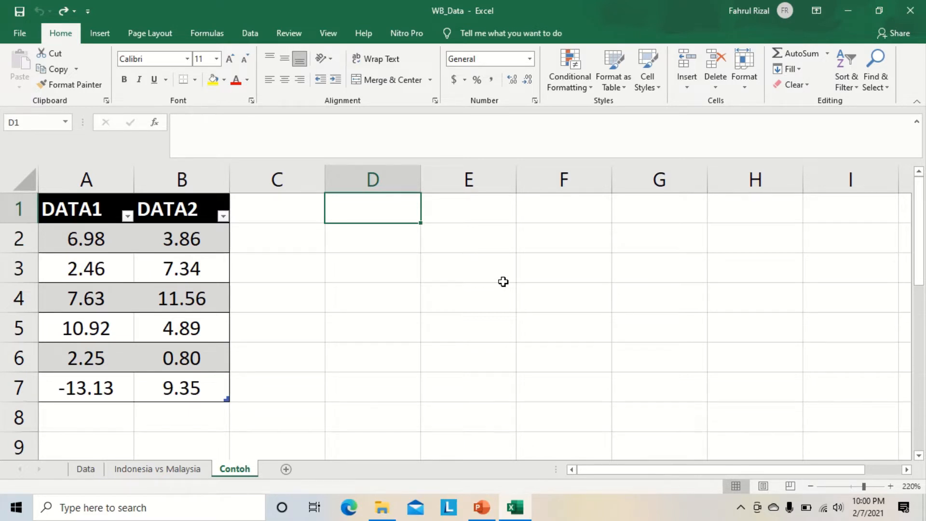
type("LARG")
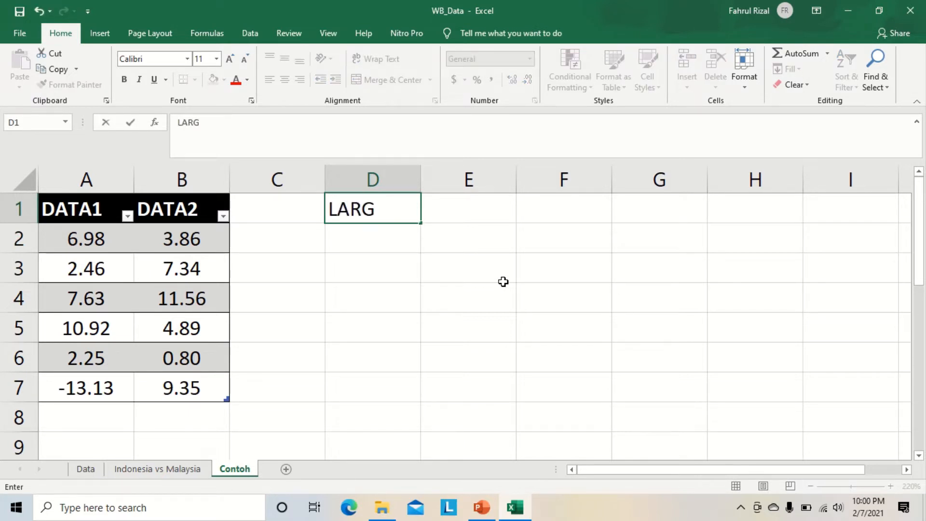
type("E")
key("Return")
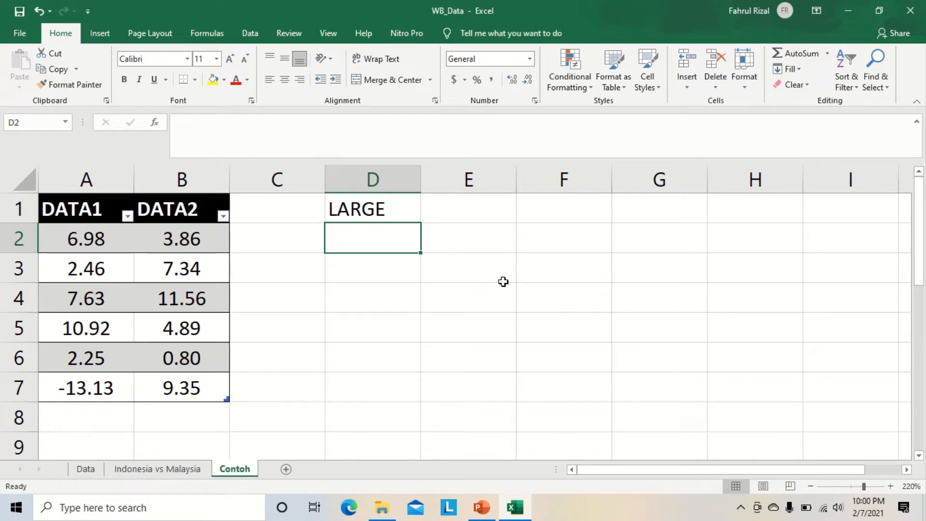
Try to enter the formula =large(Table1[DATA1]) in cell D2, using the whole DATA1 column as the array.
type("=")
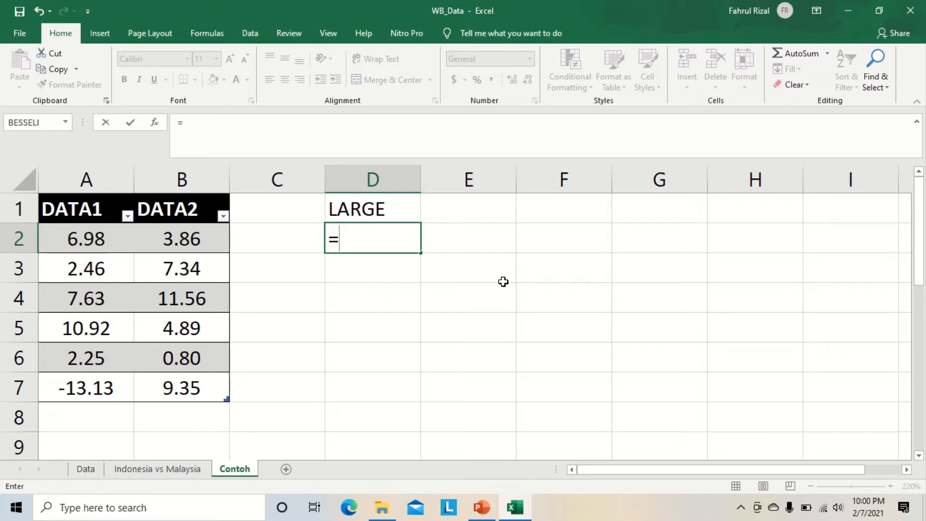
type("large")
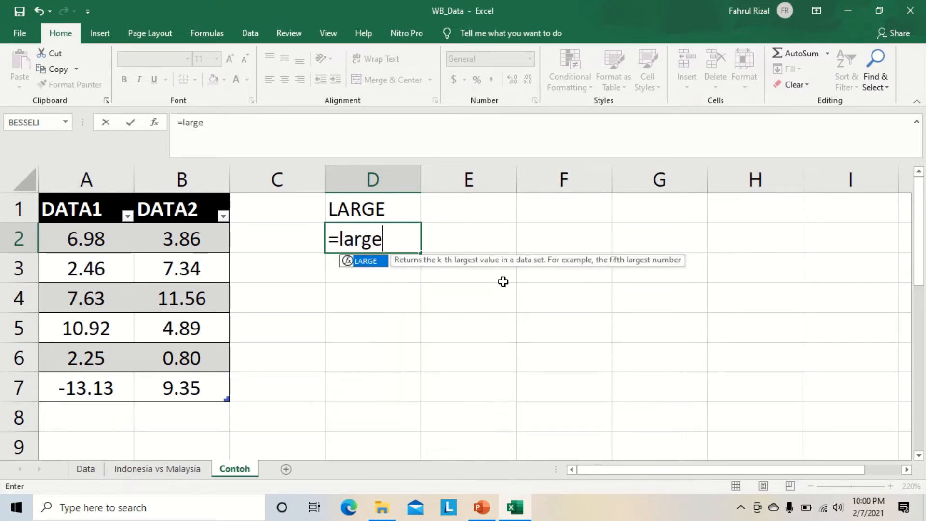
type("(")
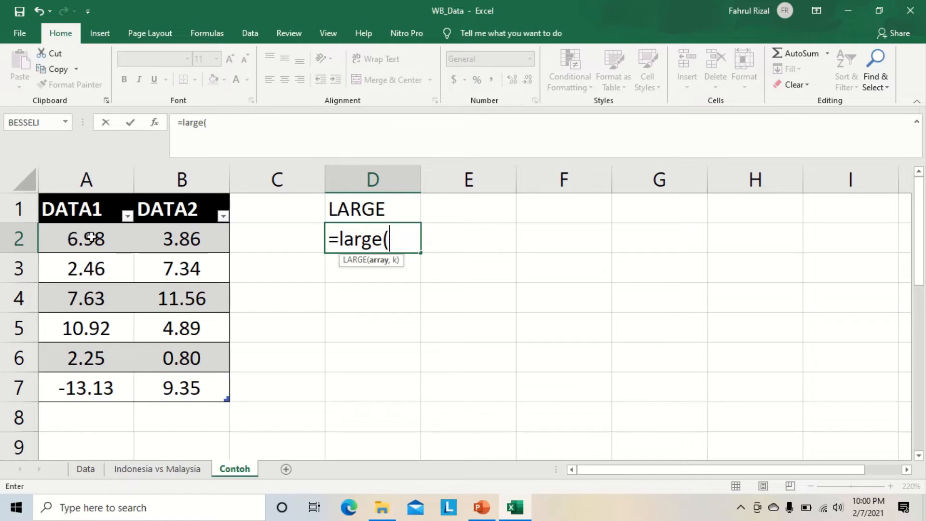
left_click(91, 237)
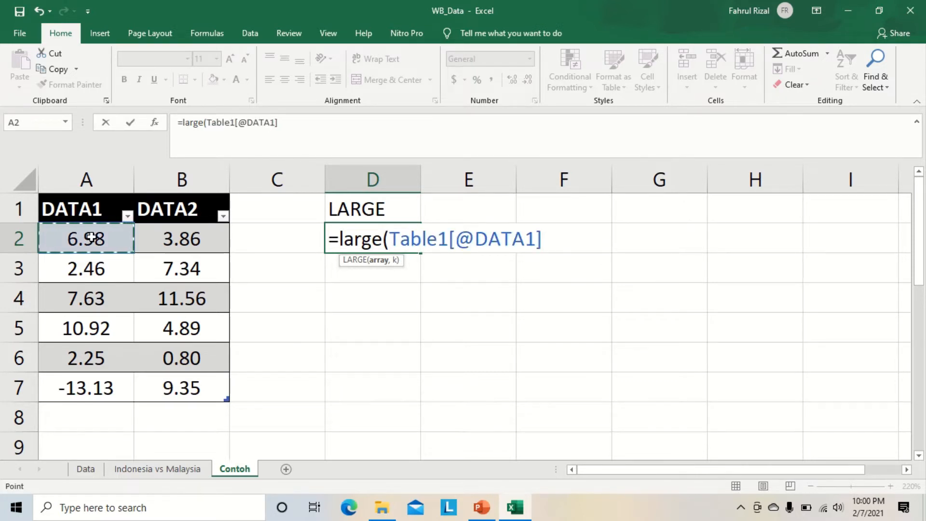
left_click_drag(91, 237, 68, 388)
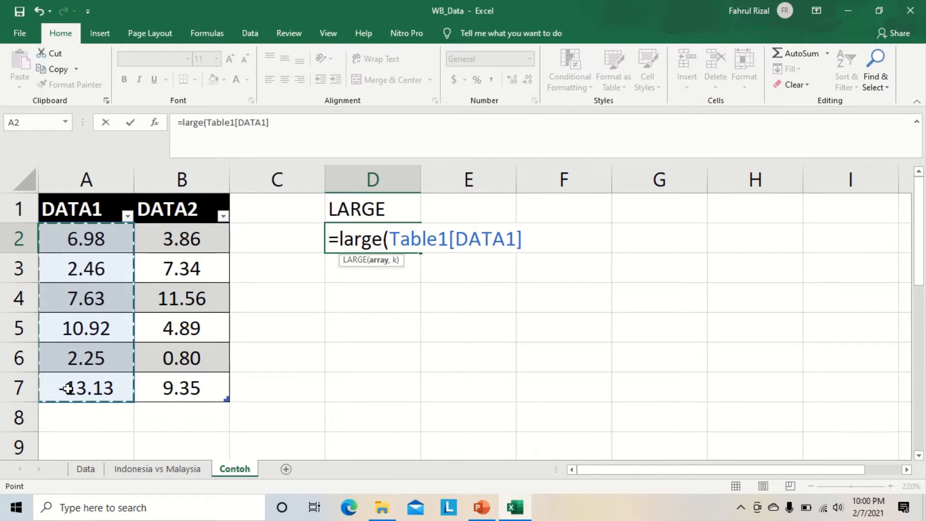
type(")")
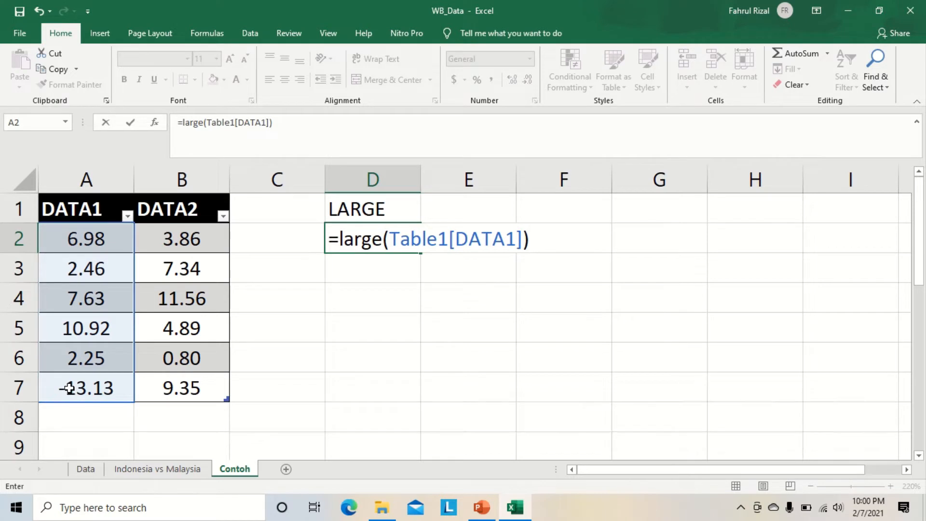
key("Return")
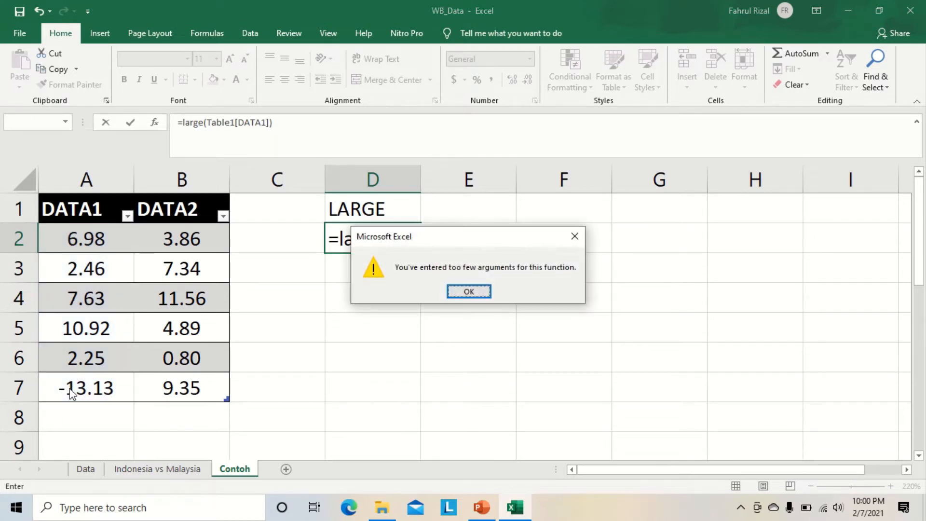
left_click(468, 291)
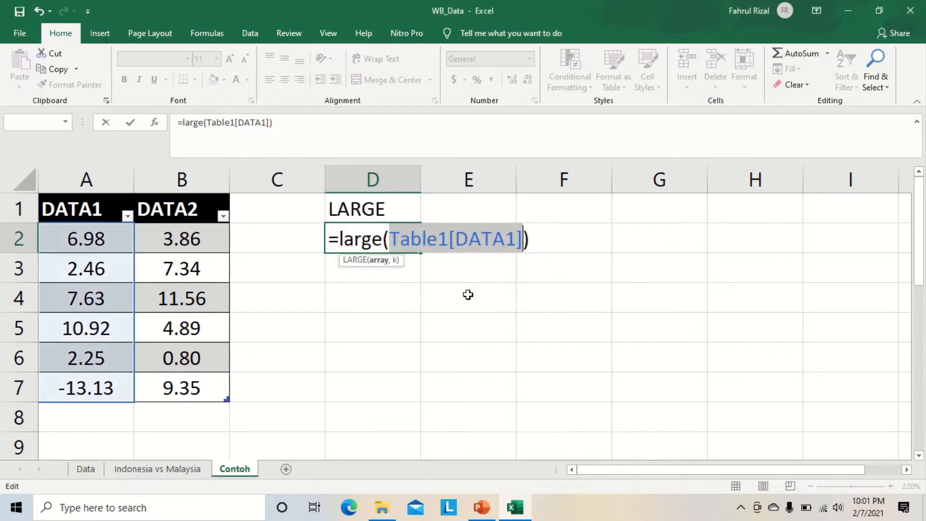
Add 1 as the k argument so the formula in D2 reads =large(Table1[DATA1],1), and commit it.
left_click(271, 122)
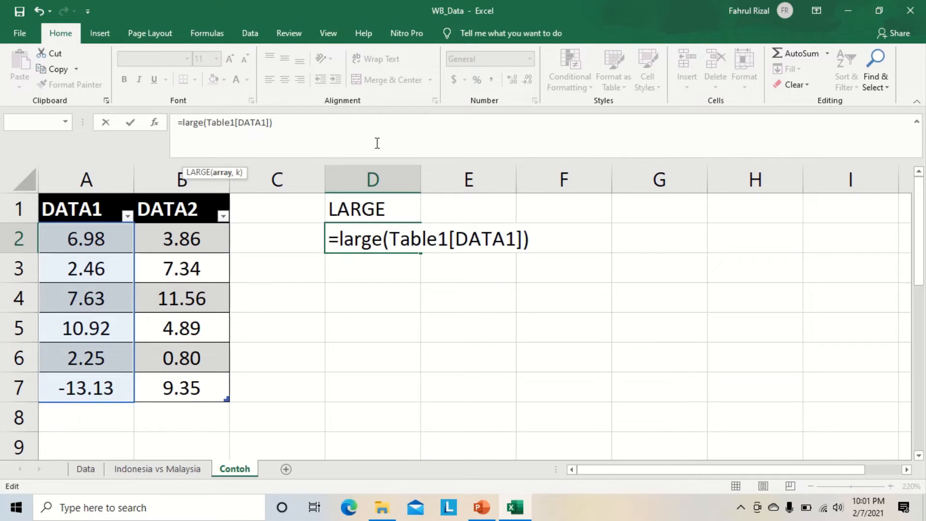
type(",")
type("1")
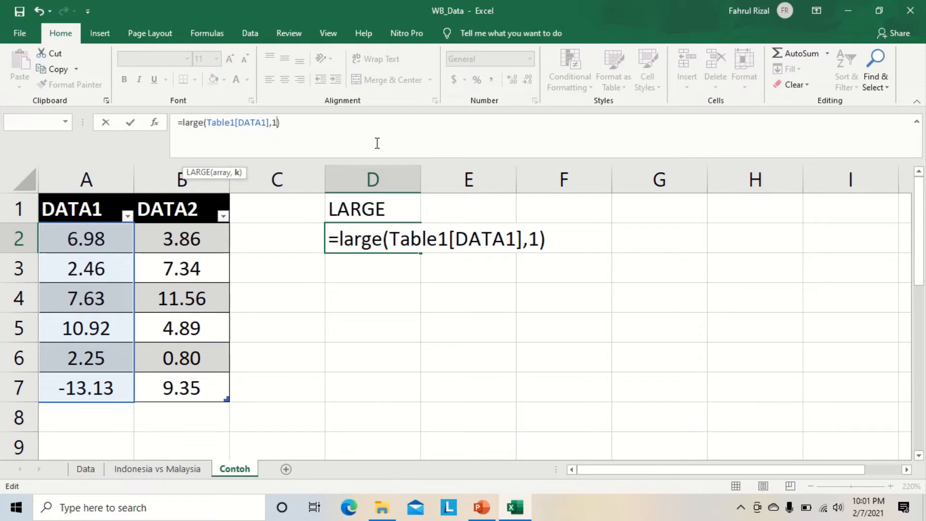
key("Return")
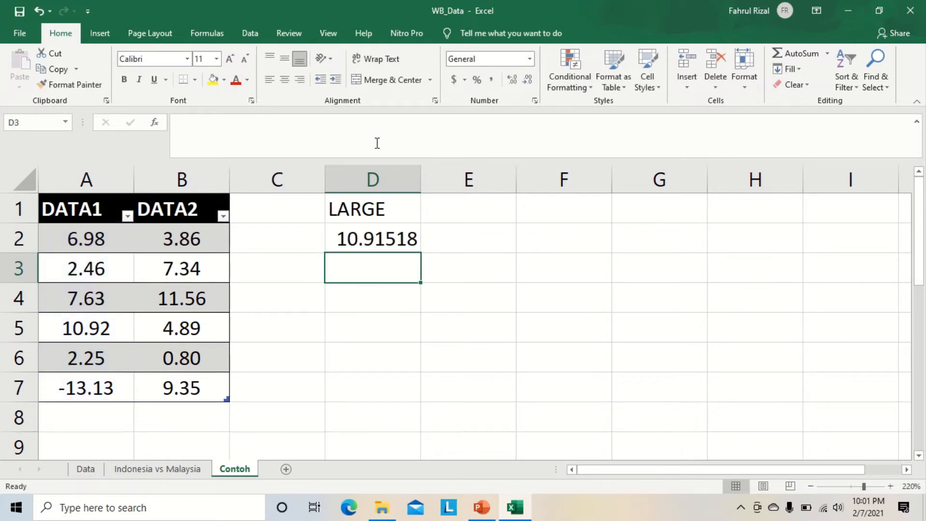
Format the result in D2 to two decimal places and fit column D's width to its contents.
left_click(368, 239)
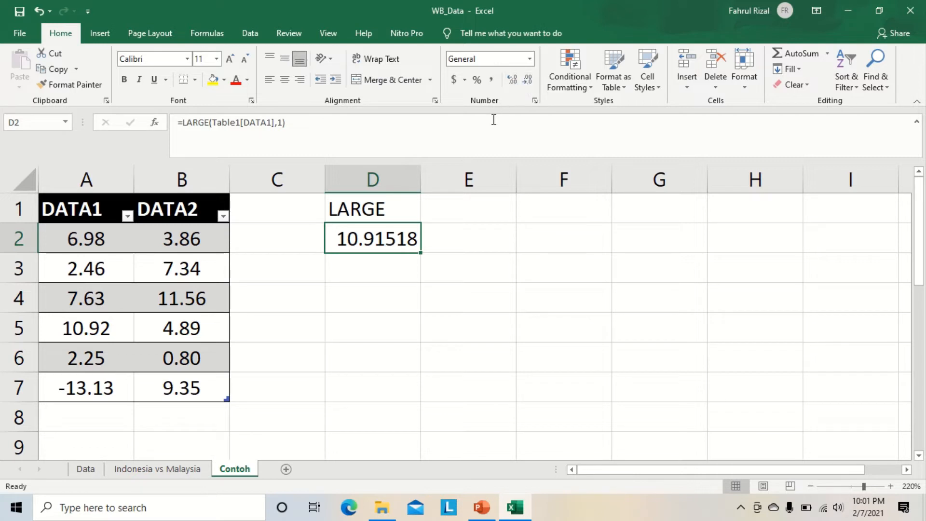
left_click(513, 82)
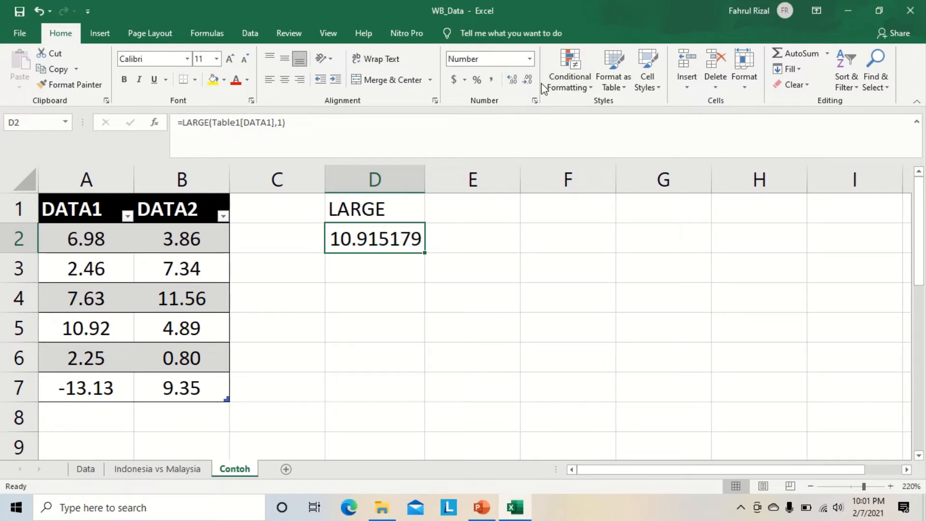
left_click(531, 81)
left_click(529, 80)
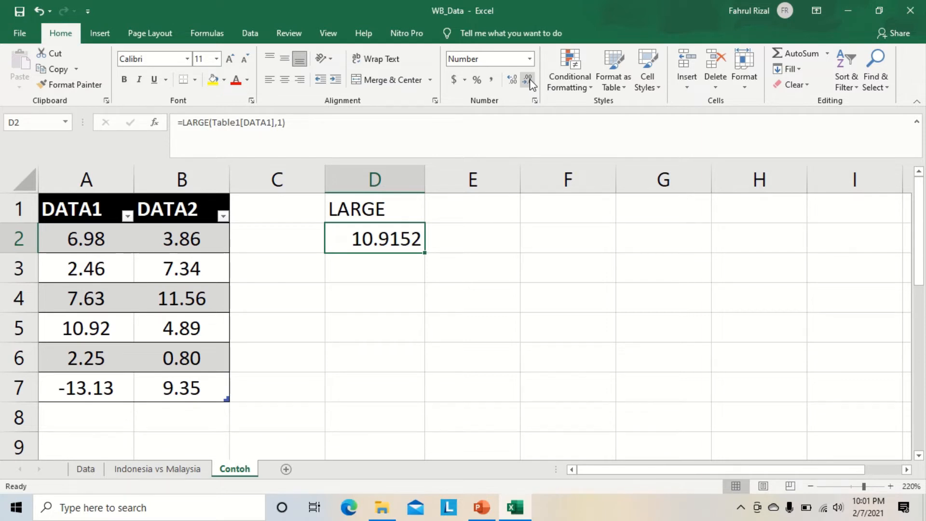
left_click(530, 81)
left_click(529, 81)
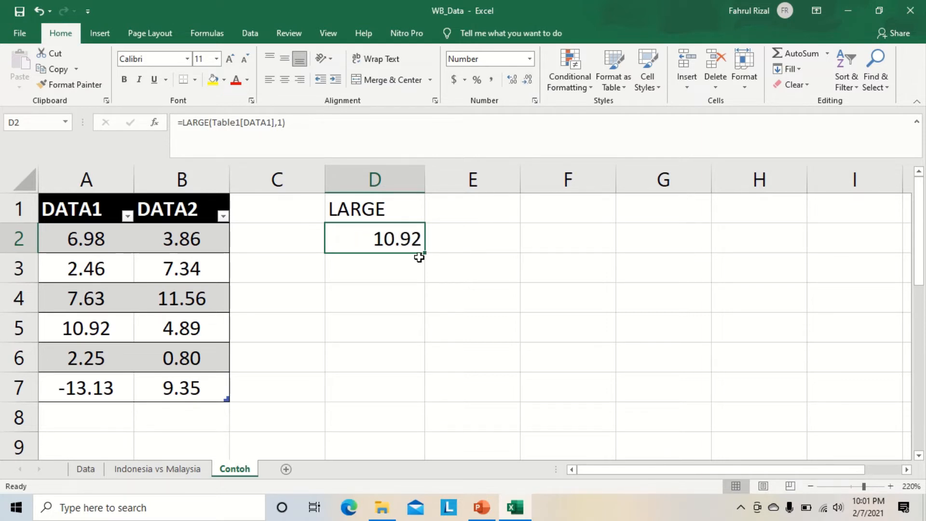
double_click(426, 175)
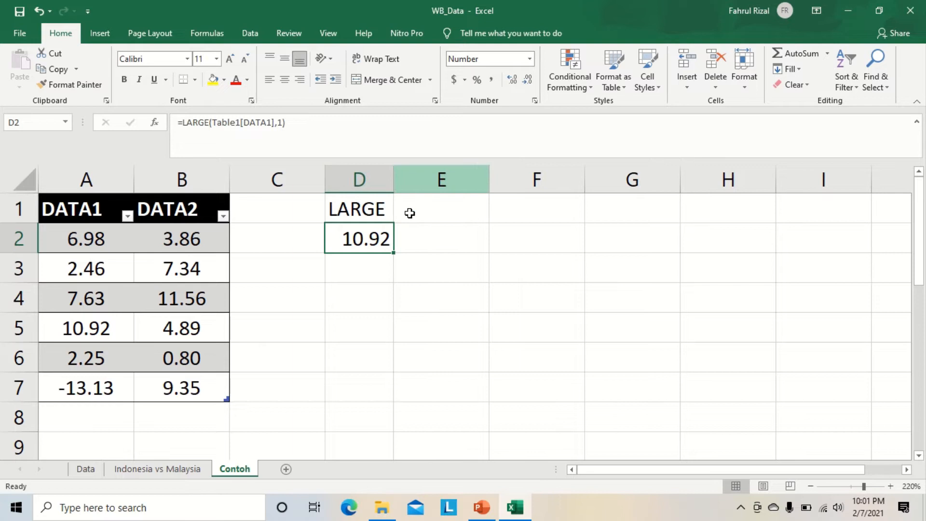
Compare the LARGE result in D2 with the values in the DATA1 column.
left_click(369, 267)
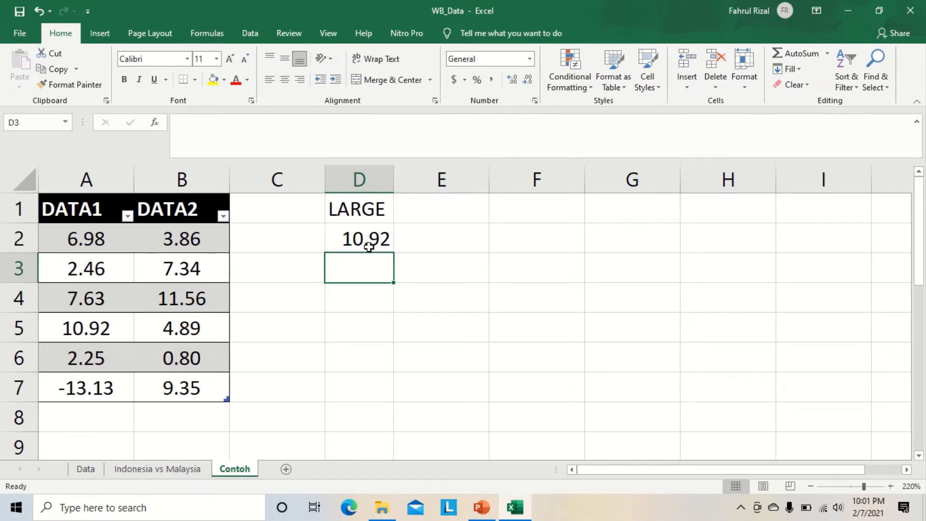
left_click(369, 247)
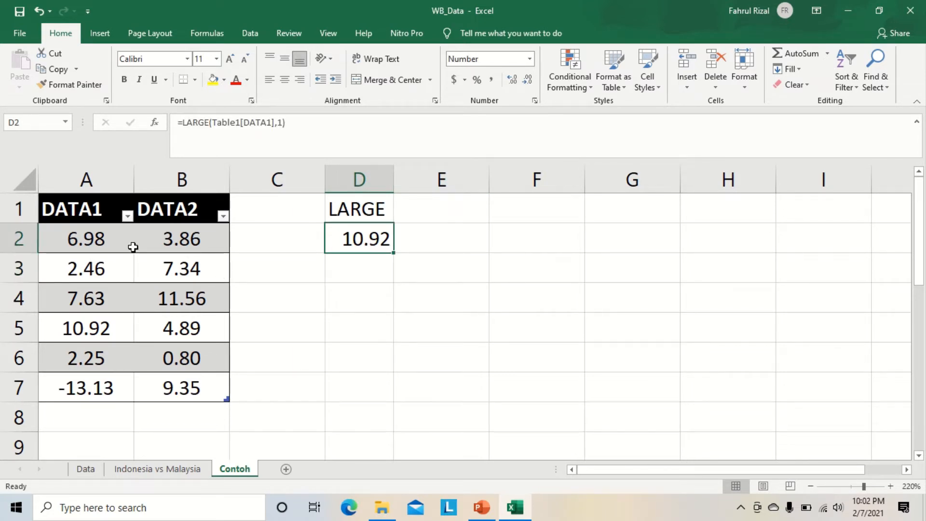
left_click_drag(114, 240, 106, 386)
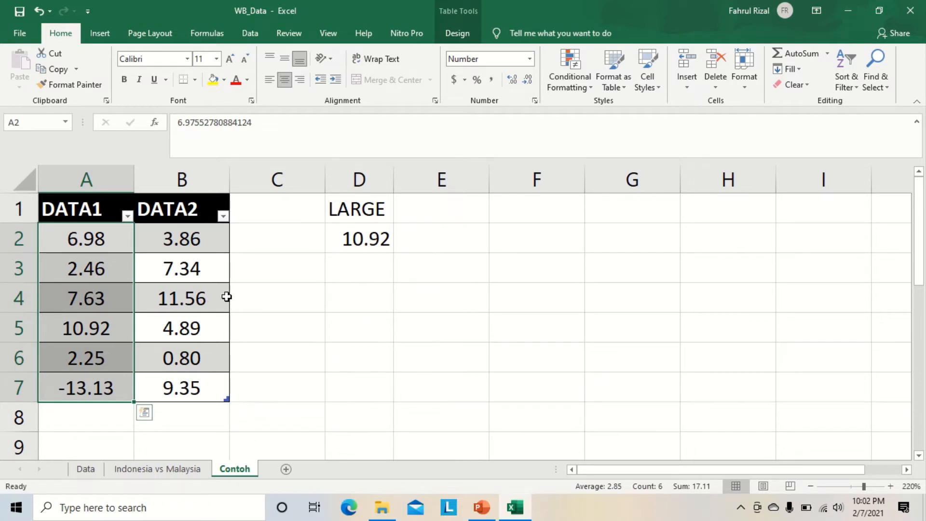
left_click(370, 236)
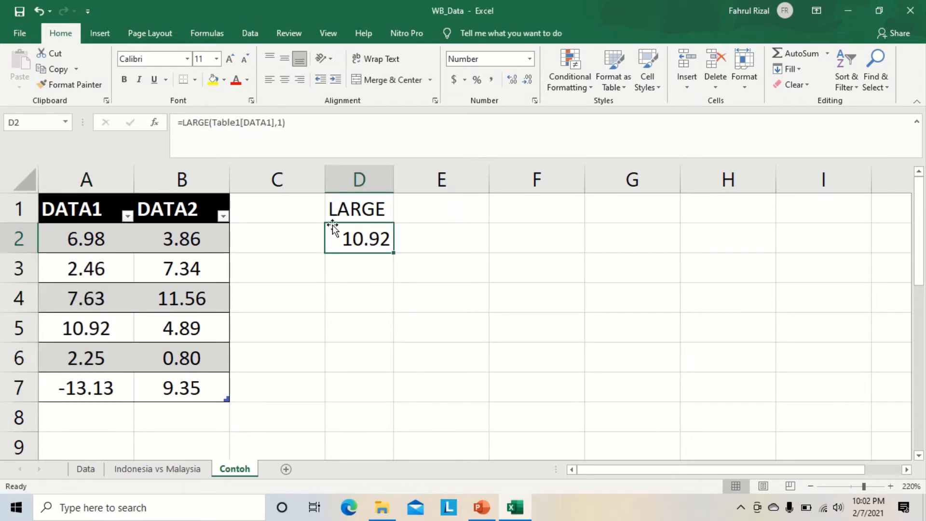
left_click(343, 127)
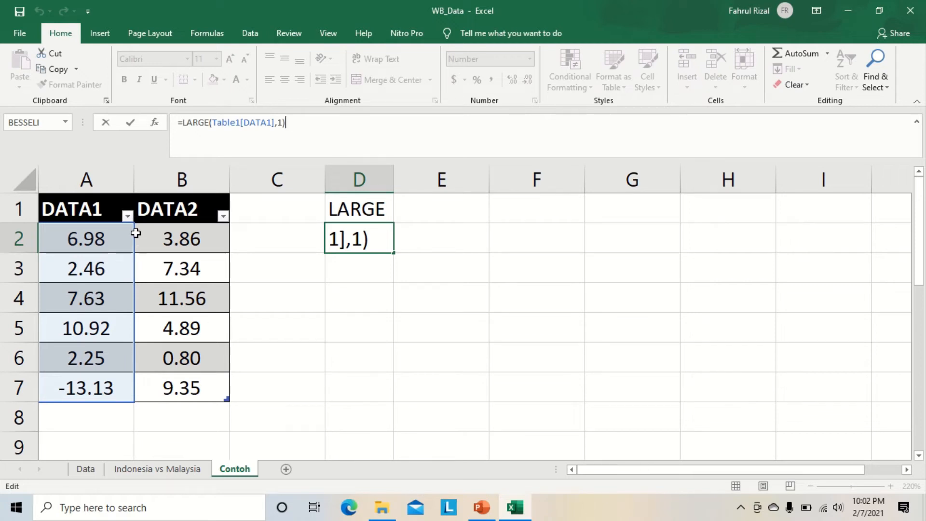
left_click_drag(133, 231, 149, 233)
left_click(339, 237)
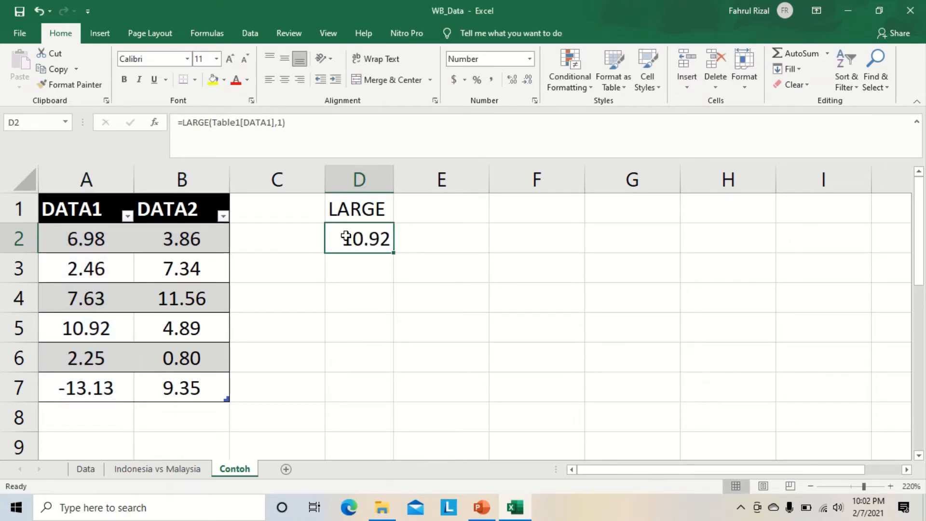
Replace the array in D2's LARGE formula with the DATA2 column so it reads =LARGE(Table1[DATA2],1).
double_click(274, 122)
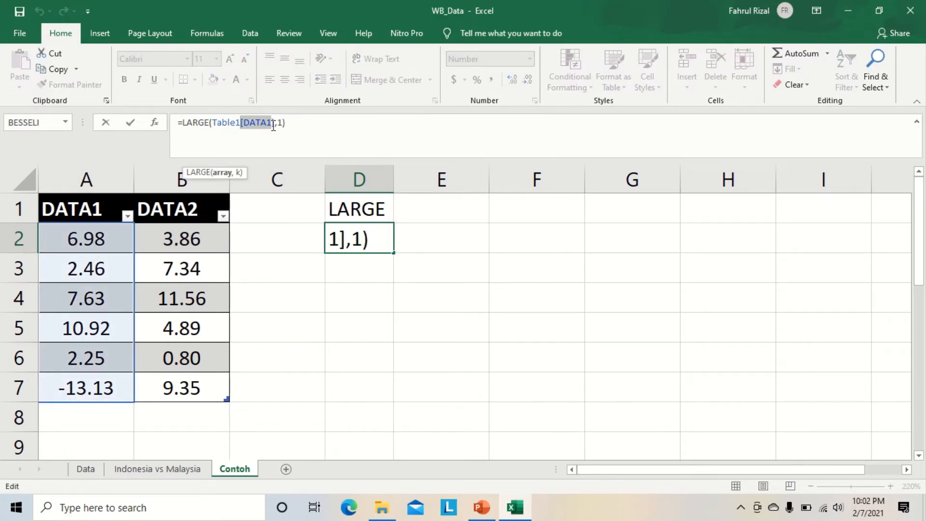
left_click_drag(275, 122, 213, 122)
left_click_drag(200, 250, 172, 379)
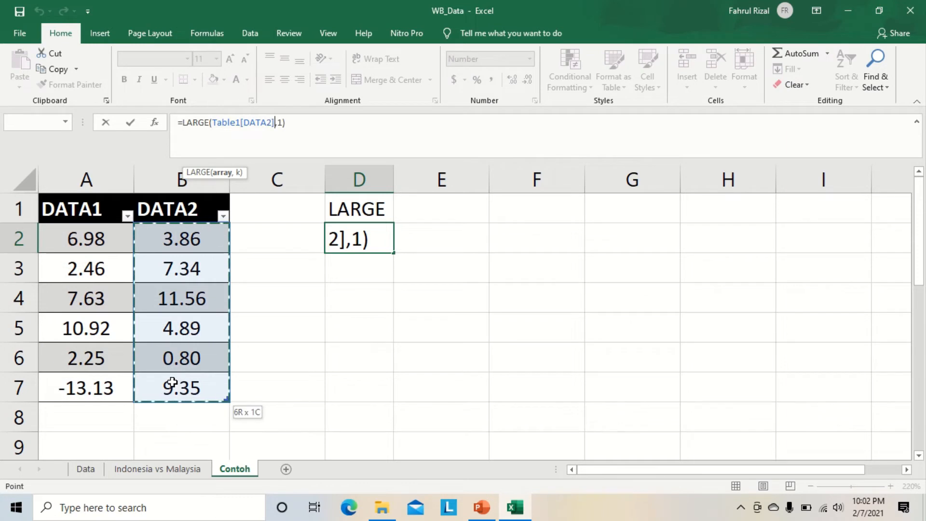
key("Return")
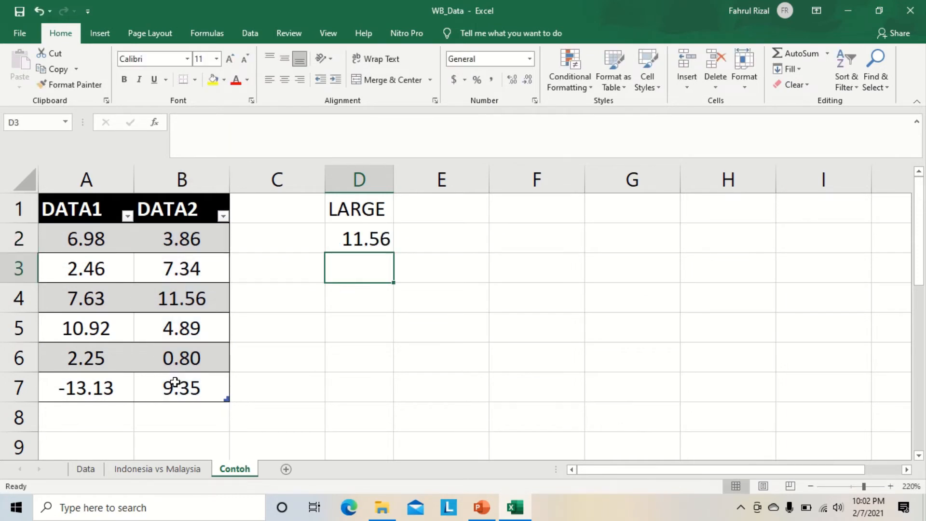
Compare the LARGE result in D2 with the values in the DATA2 column.
left_click(369, 233)
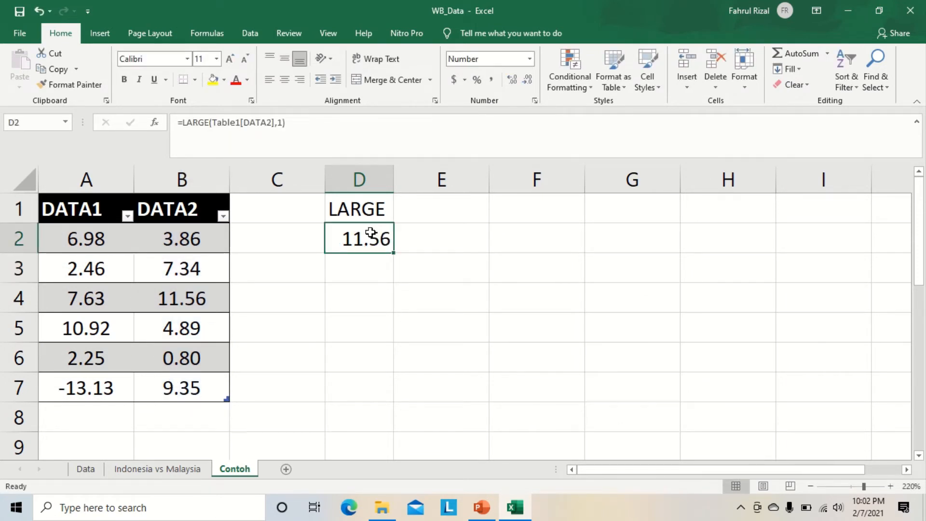
left_click(207, 301)
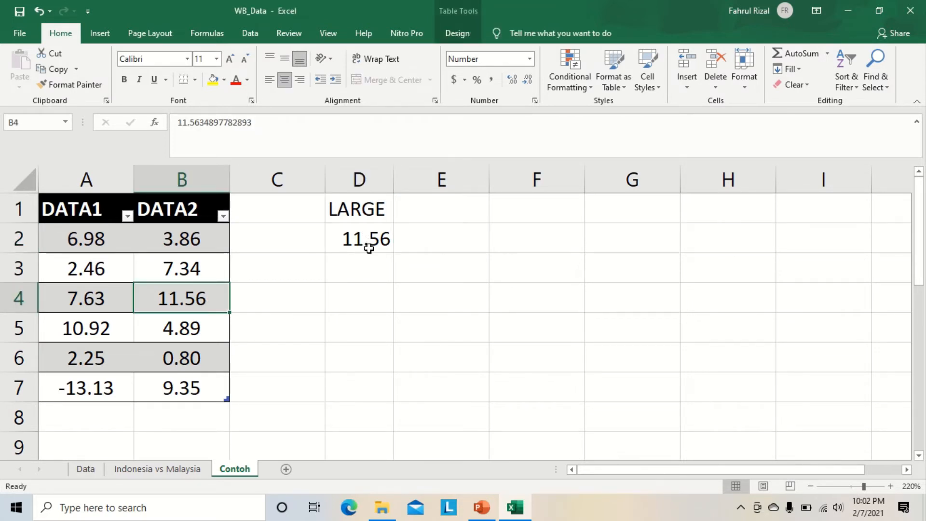
left_click_drag(186, 241, 186, 383)
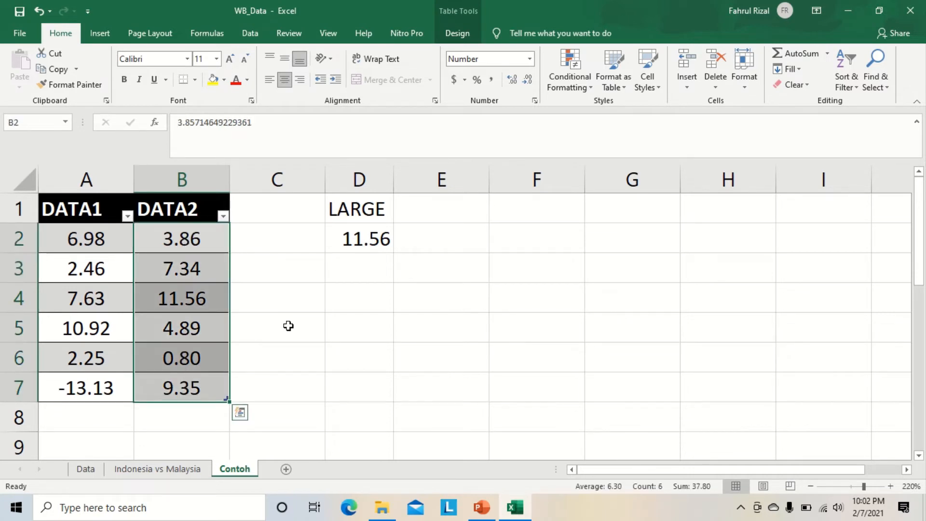
left_click(390, 263)
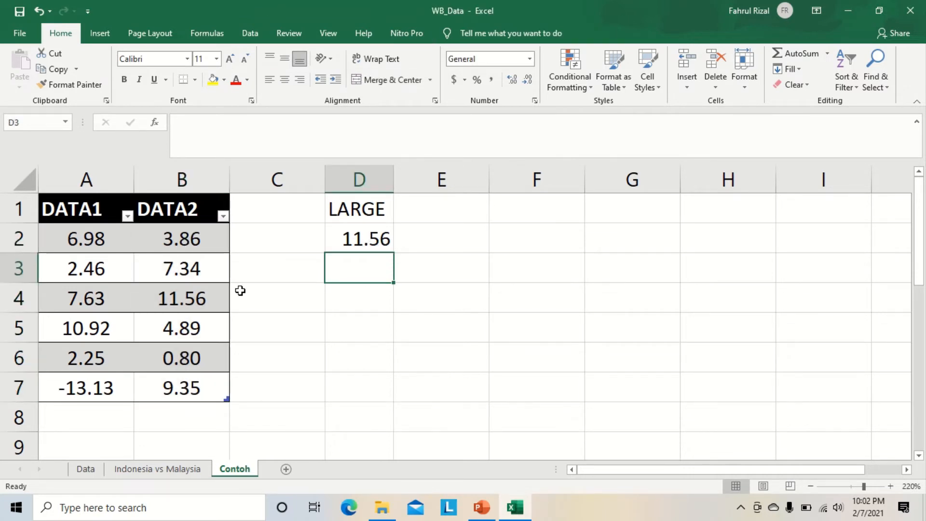
Change the array in D2's formula to the whole table, A2:B7, so it reads =LARGE(Table1,1).
left_click(352, 240)
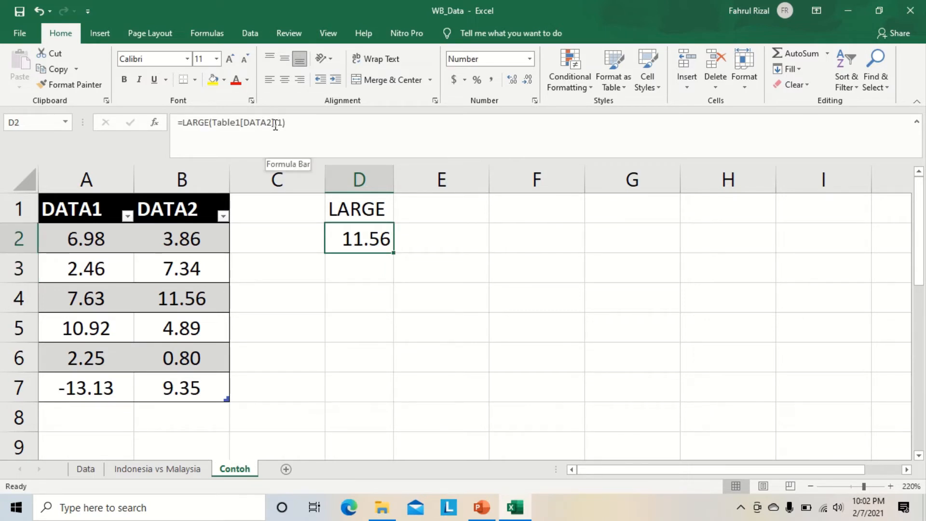
left_click_drag(274, 125, 212, 125)
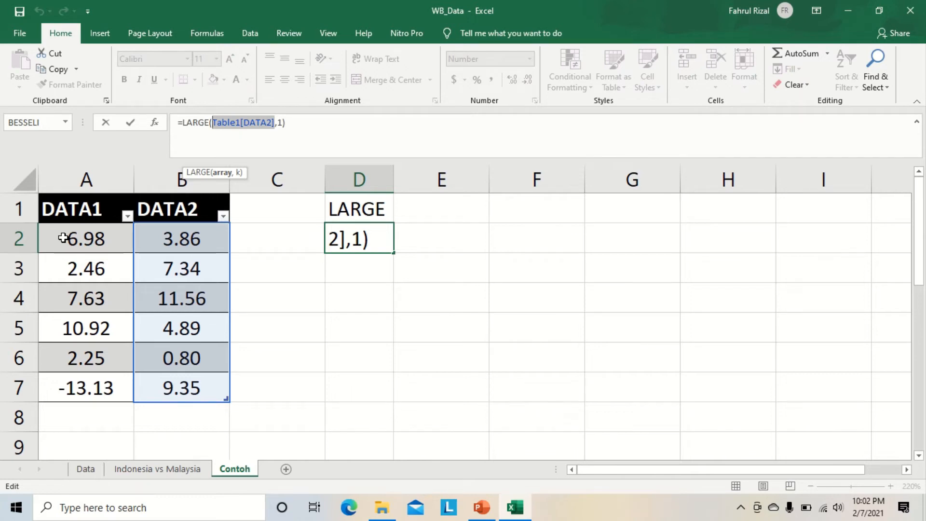
left_click_drag(62, 237, 207, 399)
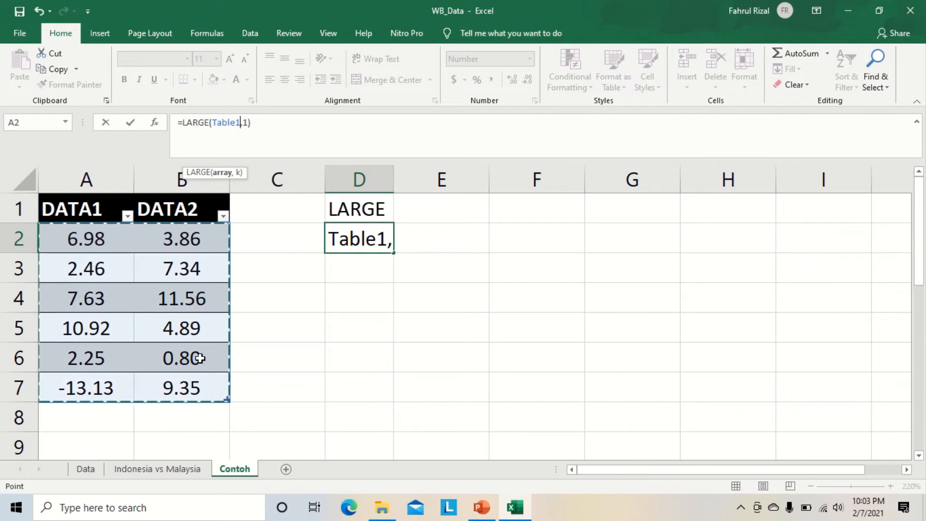
left_click(131, 125)
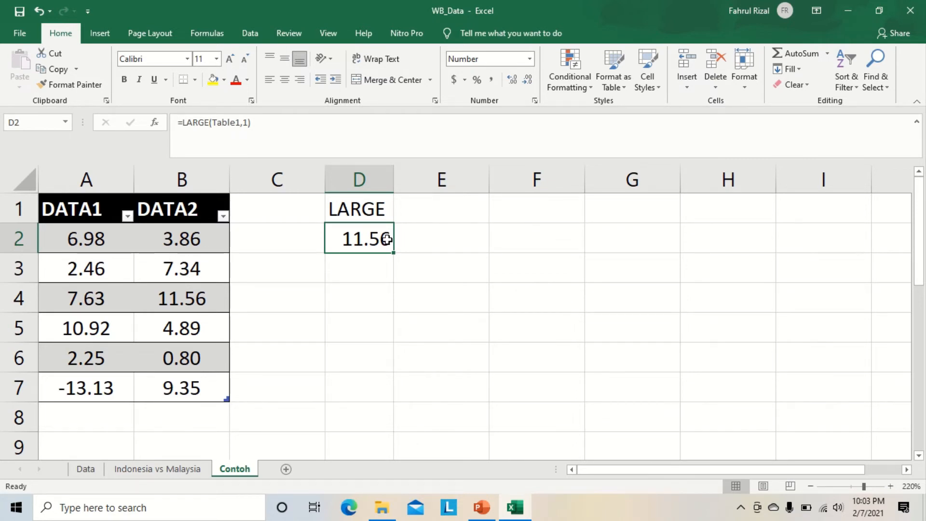
left_click(249, 122)
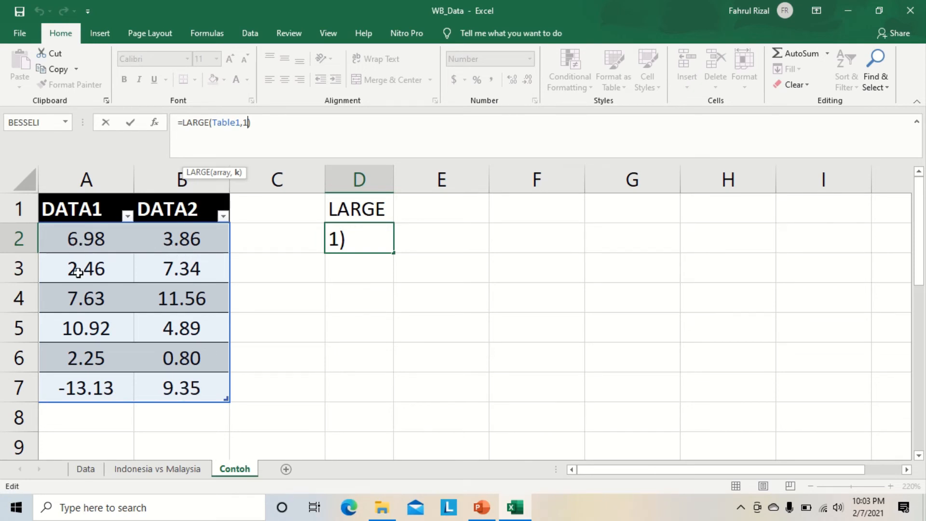
Enter 12 in cell C2 and undo the automatic extension of the table into column C.
left_click(285, 233)
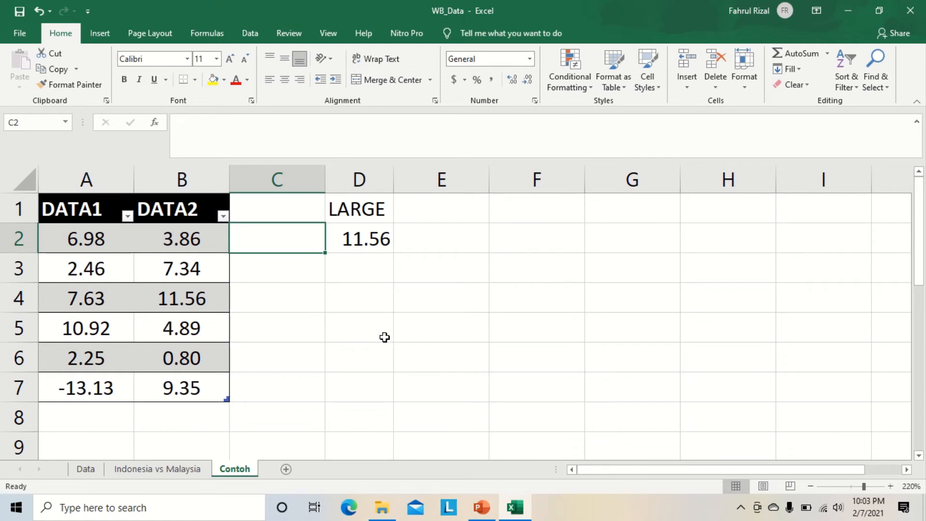
type("12")
key("ctrl+Return")
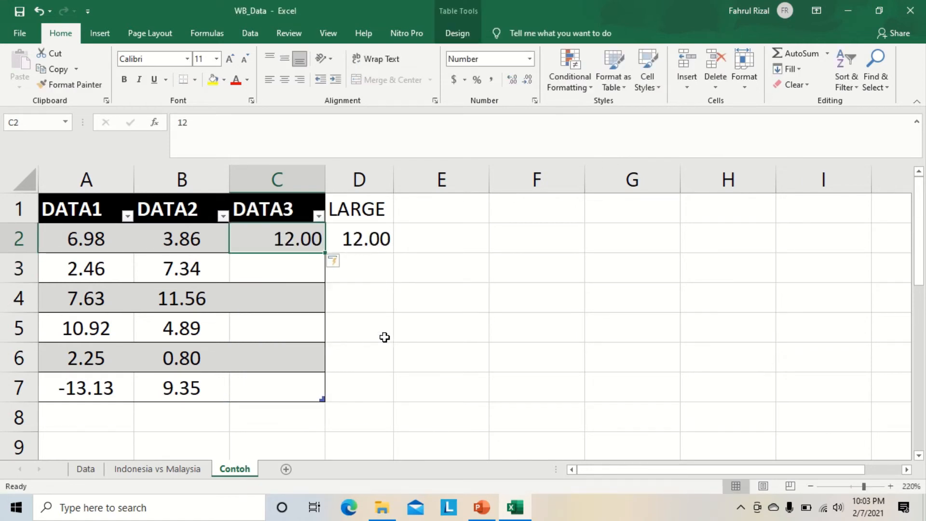
left_click(34, 12)
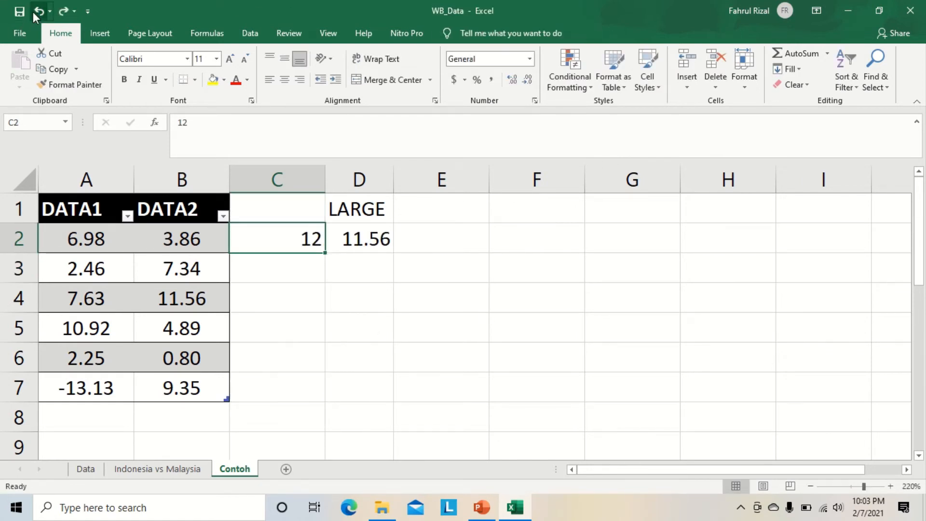
Move the 12 from C2 to F2 and label it "Total - K" in F1.
left_click(316, 264)
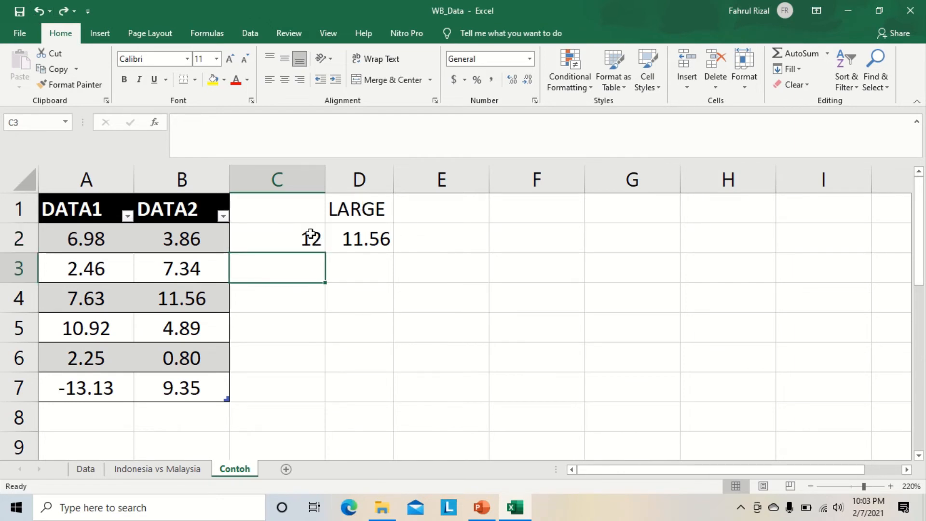
left_click(312, 242)
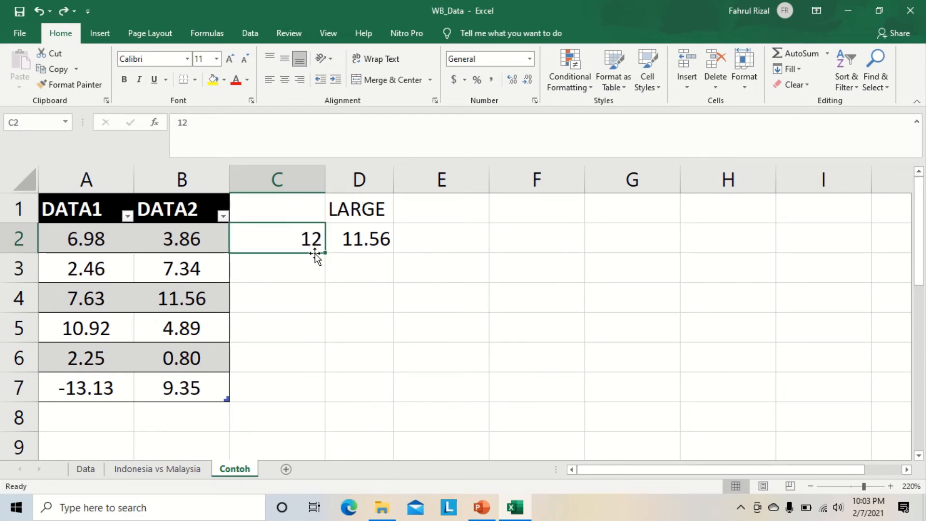
left_click_drag(316, 256, 509, 241)
left_click(551, 213)
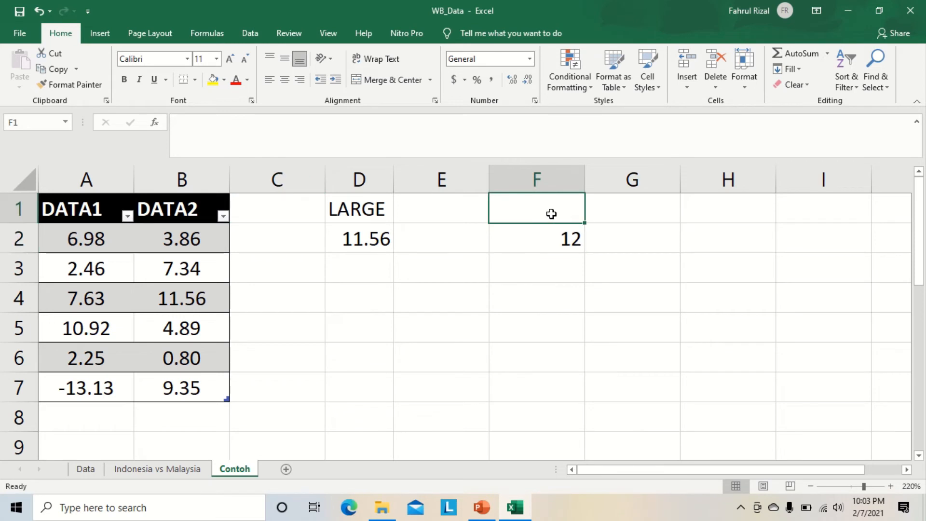
type("Total")
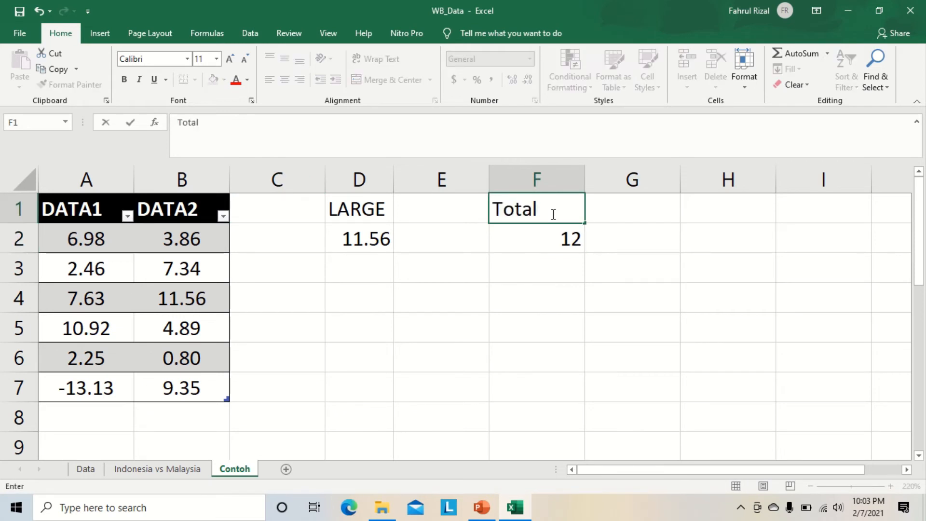
type(" - K")
key("Return")
Review the table's data range and set k to 13 in D2's formula so it reads =LARGE(Table1,13).
left_click(381, 240)
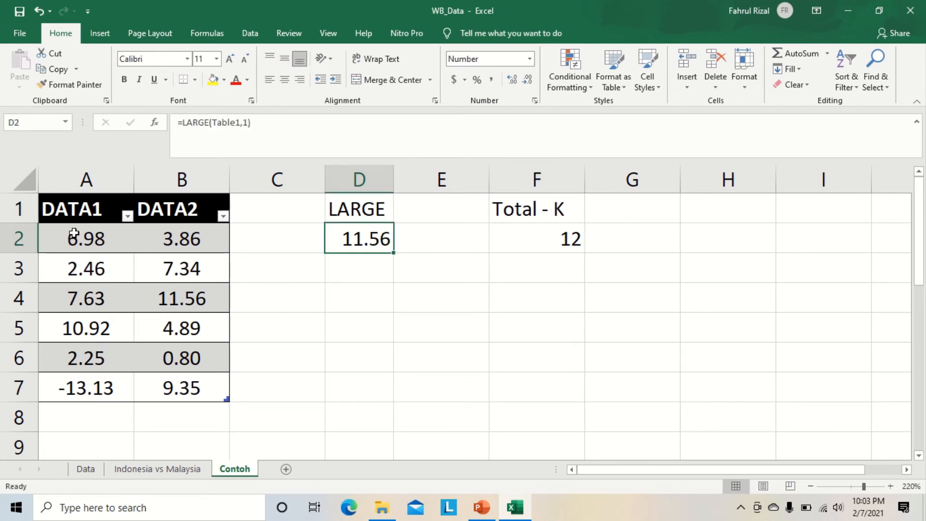
left_click_drag(73, 234, 182, 386)
left_click(355, 238)
left_click(251, 122)
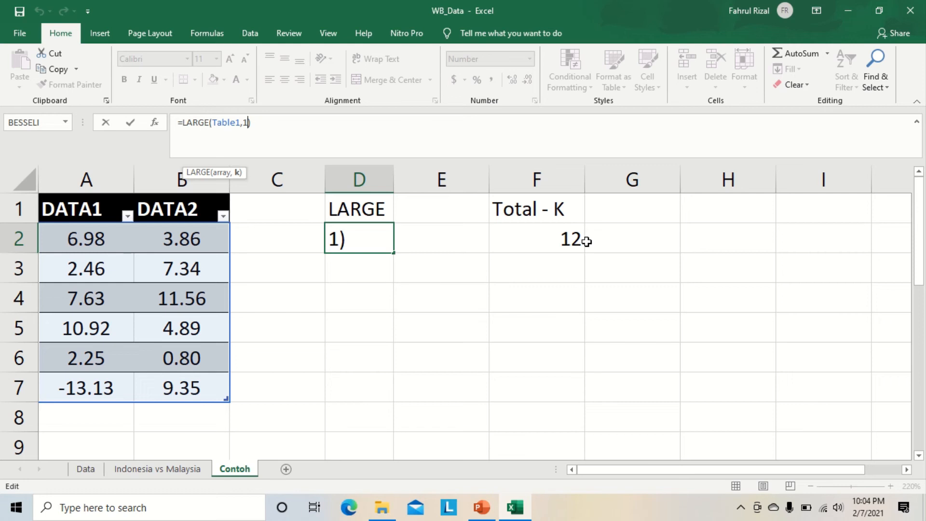
type("3")
key("Return")
Set the k argument in D2's LARGE formula to 0, keeping Table1 as the array.
left_click(384, 235)
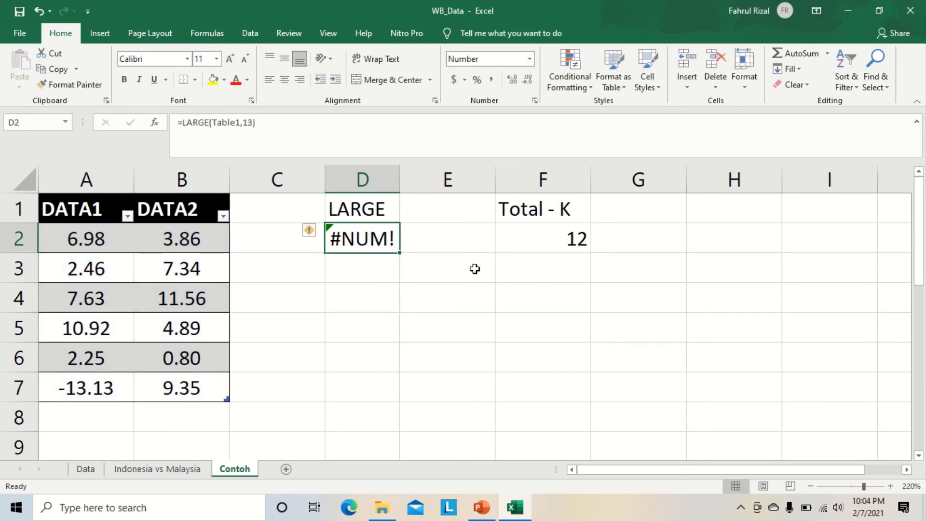
left_click(253, 125)
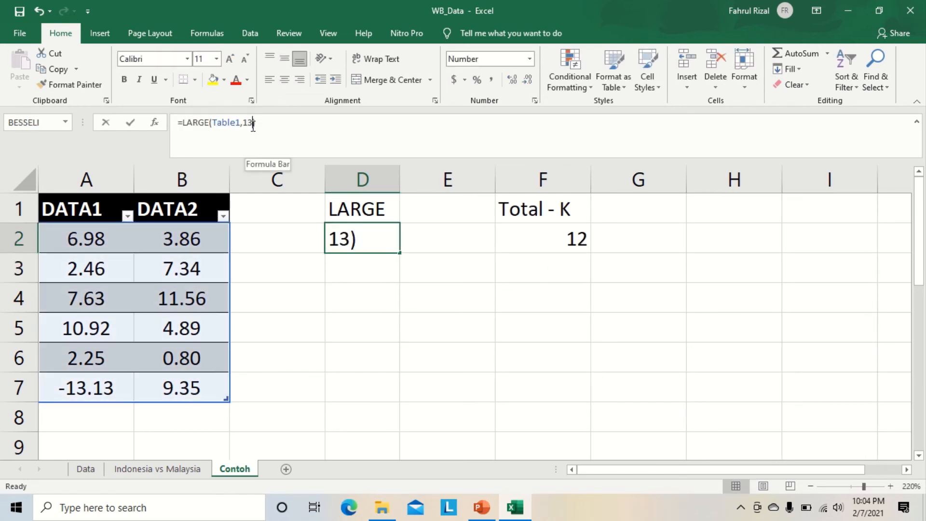
left_click_drag(252, 124, 244, 124)
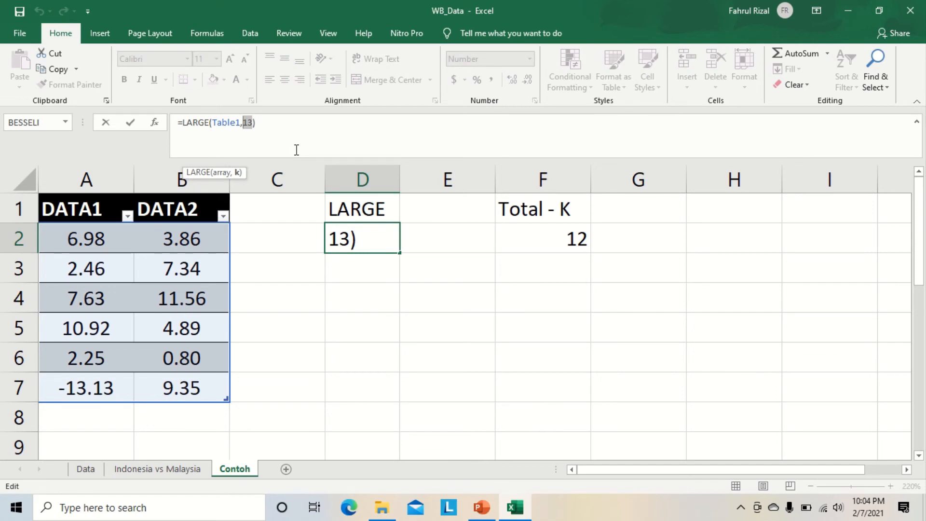
type("0")
key("Return")
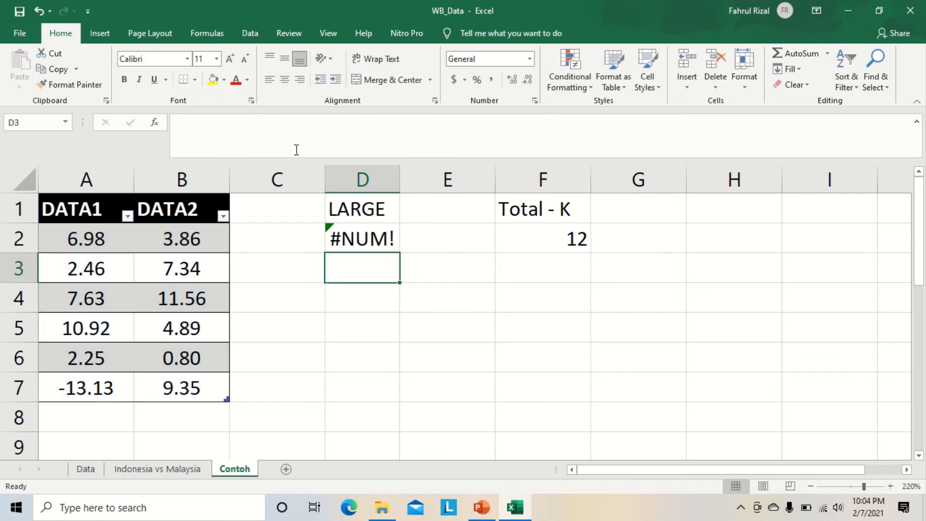
Set k to 2 in D2 so the formula =LARGE(Table1,2) returns the table's second-largest value.
left_click(379, 250)
left_click(265, 140)
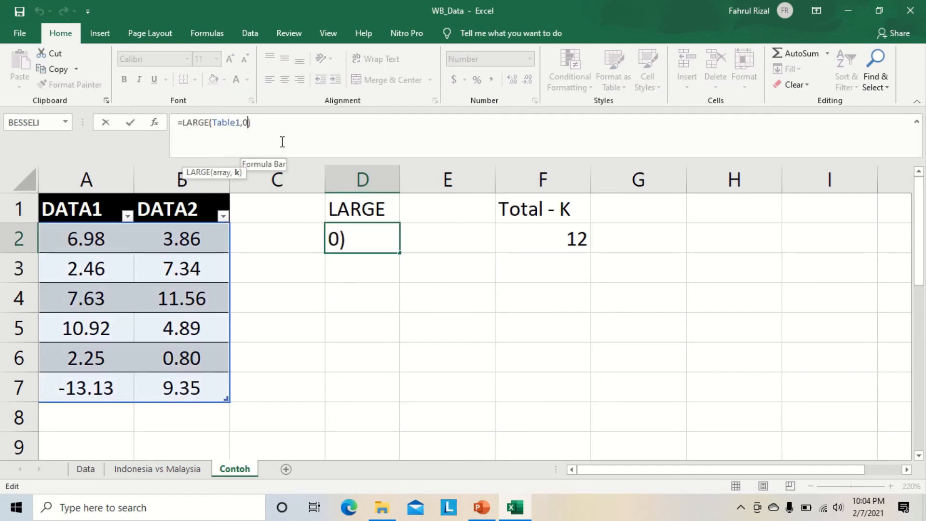
key("BackSpace")
type("2")
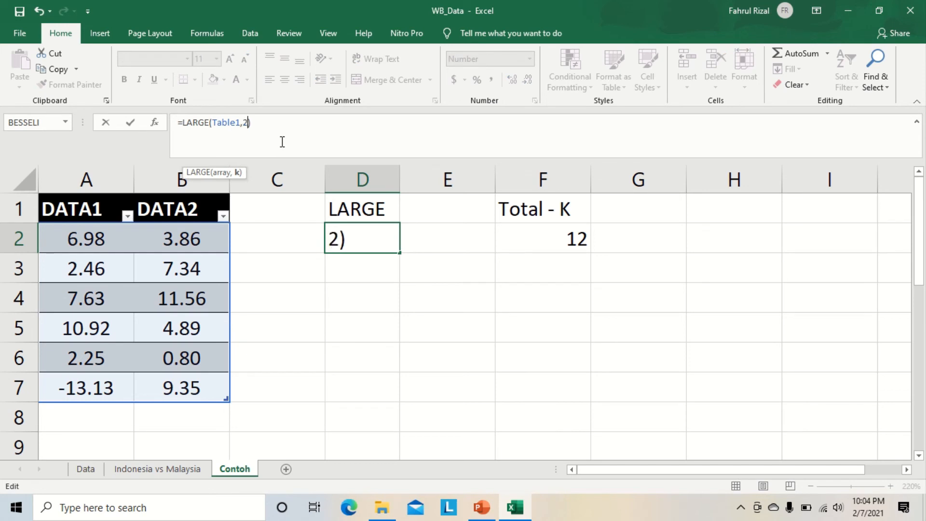
key("Return")
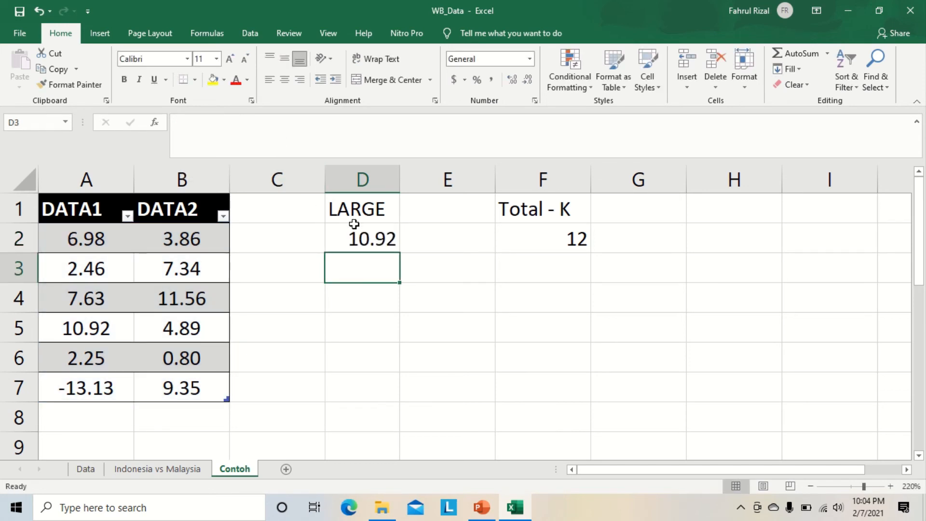
Locate the second- and third-largest values in the table to compare them with the LARGE result in D2.
left_click(365, 234)
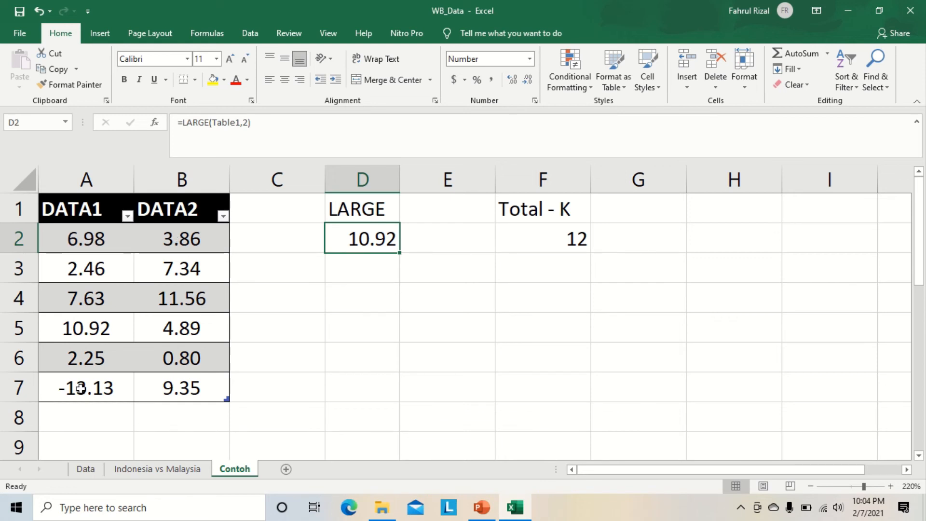
left_click(113, 330)
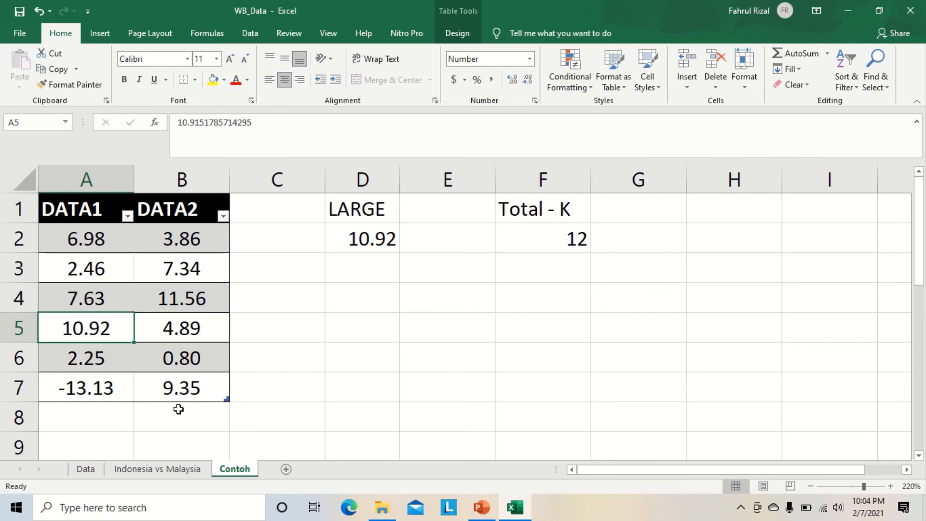
left_click(200, 391)
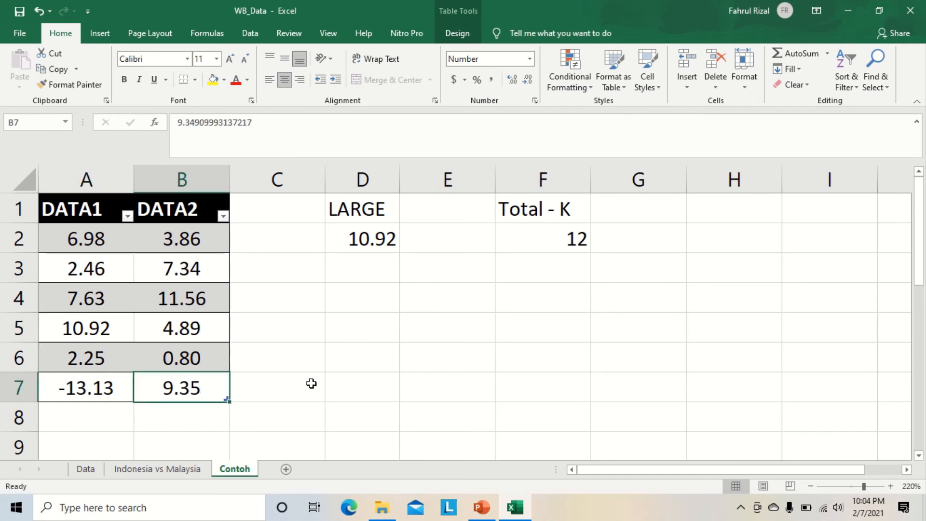
scroll(272, 393, "up", 1)
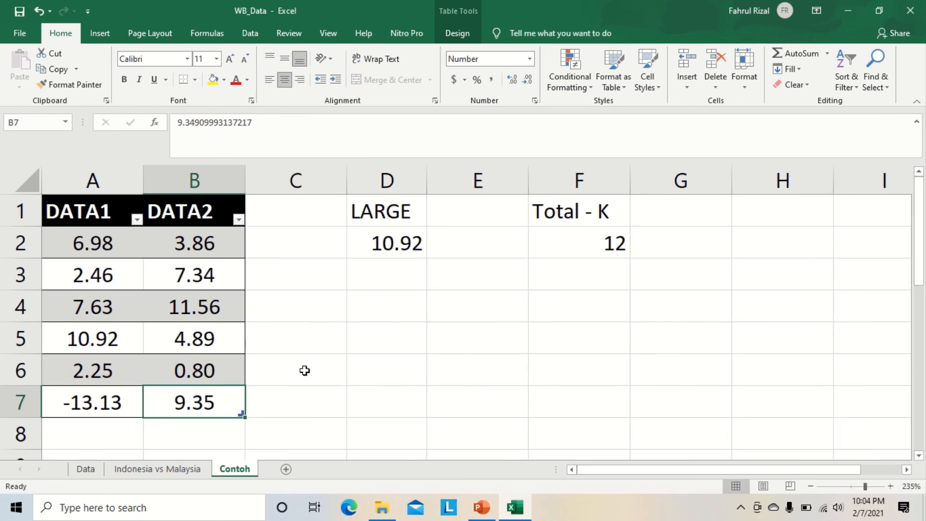
Set k to 3 in D2 so the formula =LARGE(Table1,3) returns the table's third-largest value.
left_click(387, 248)
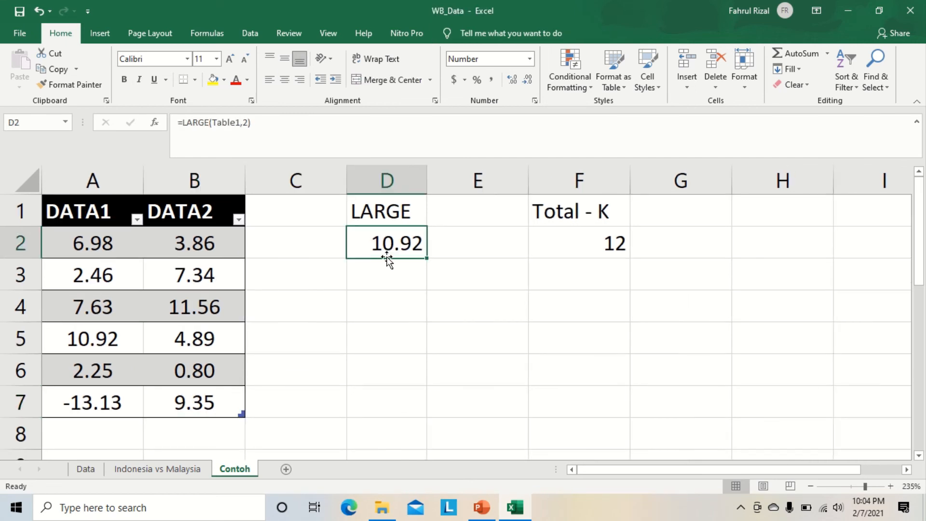
left_click(248, 127)
key("BackSpace")
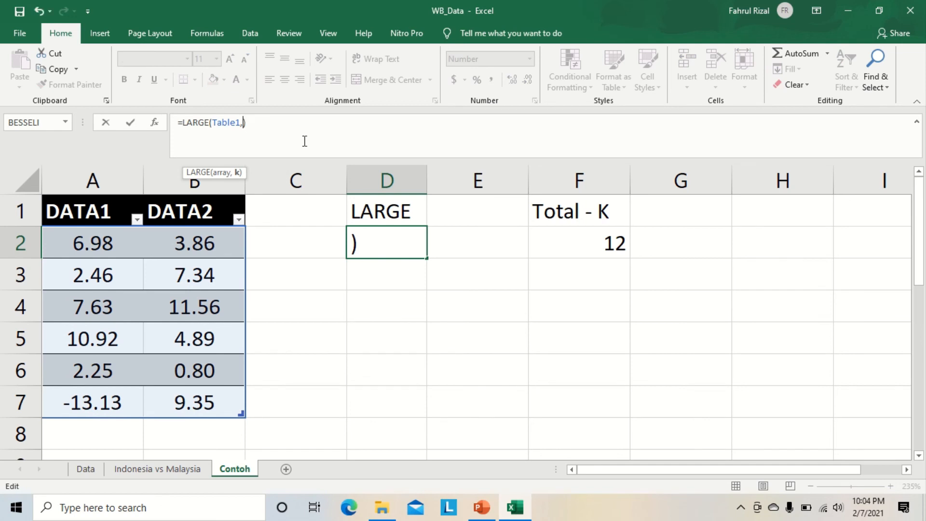
type("3")
key("Return")
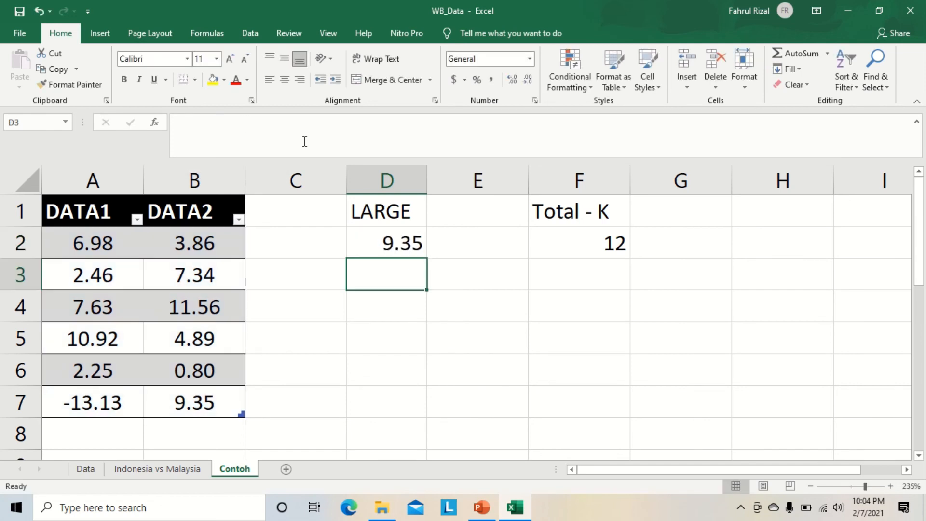
Set k to 12 in D2 so the formula =LARGE(Table1,12) returns the table's twelfth-largest value.
left_click(395, 245)
left_click(247, 122)
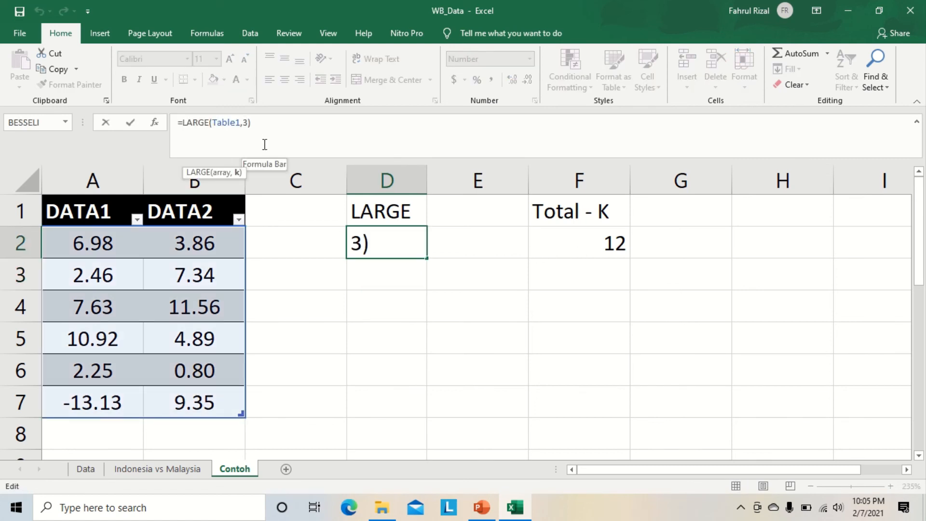
key("BackSpace")
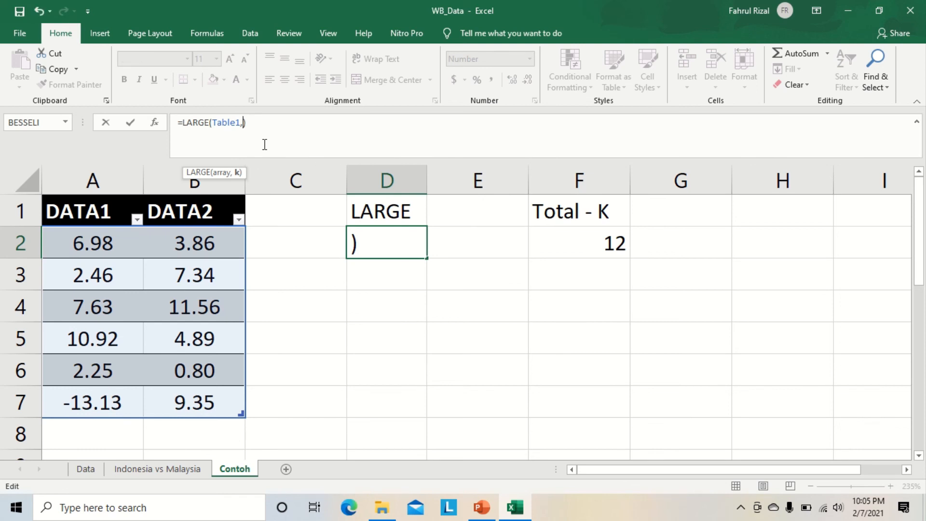
type("12")
key("Return")
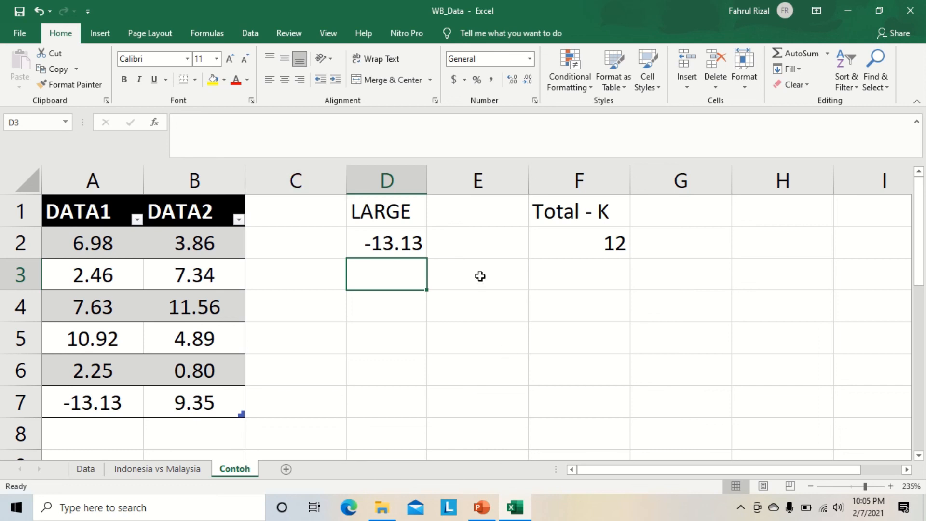
left_click(461, 250)
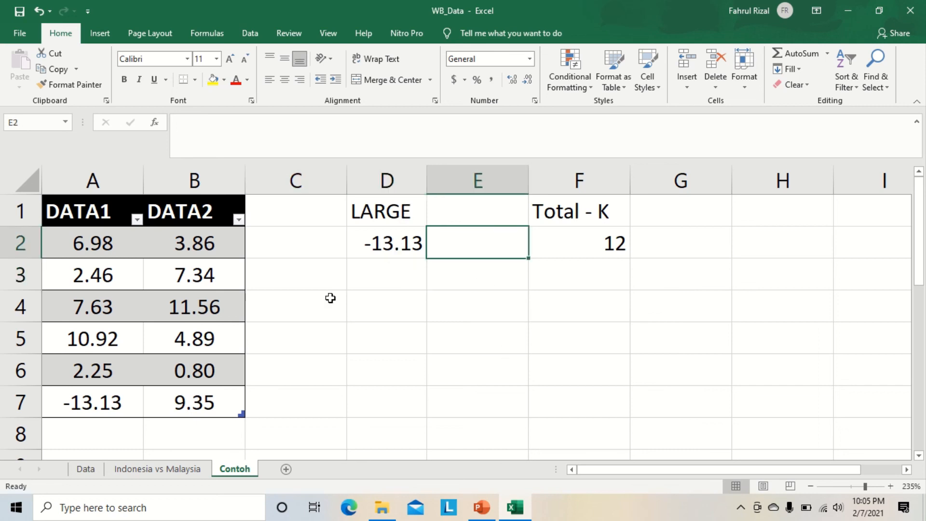
left_click(387, 256)
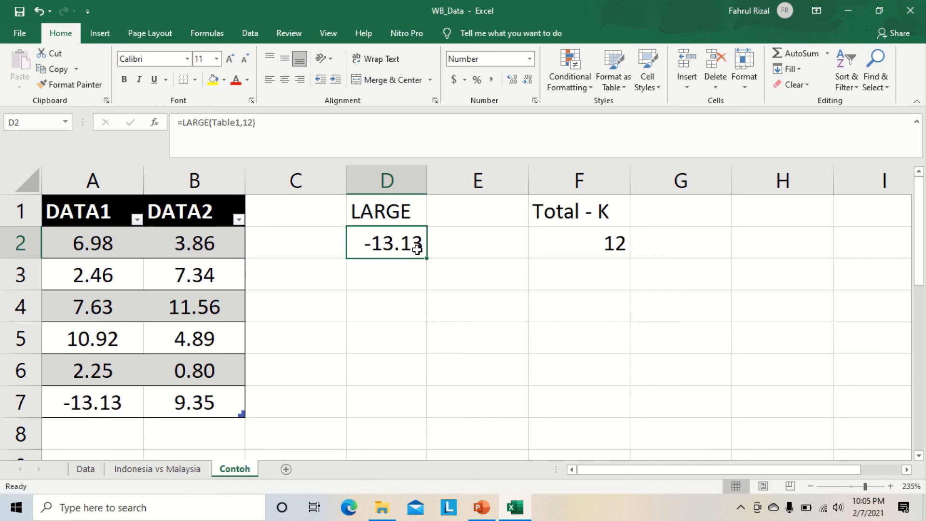
left_click(380, 279)
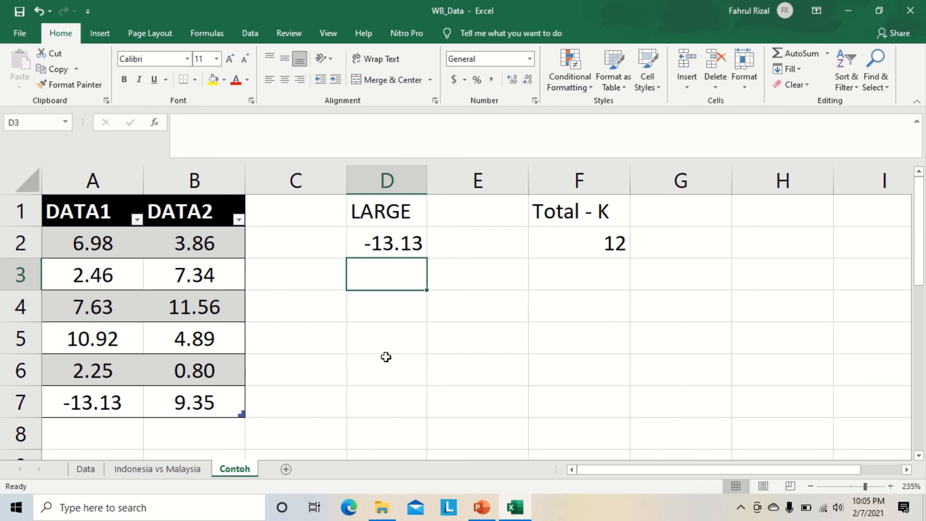
mouse_move(424, 22)
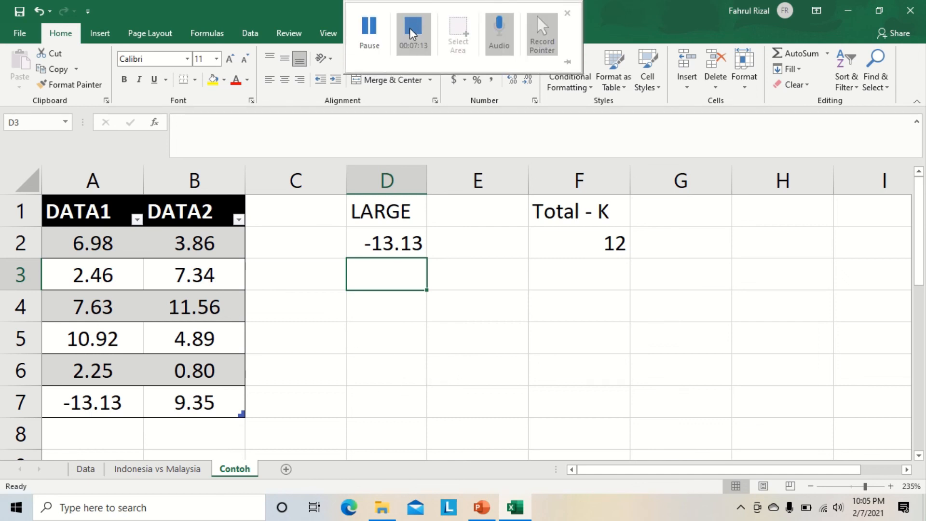